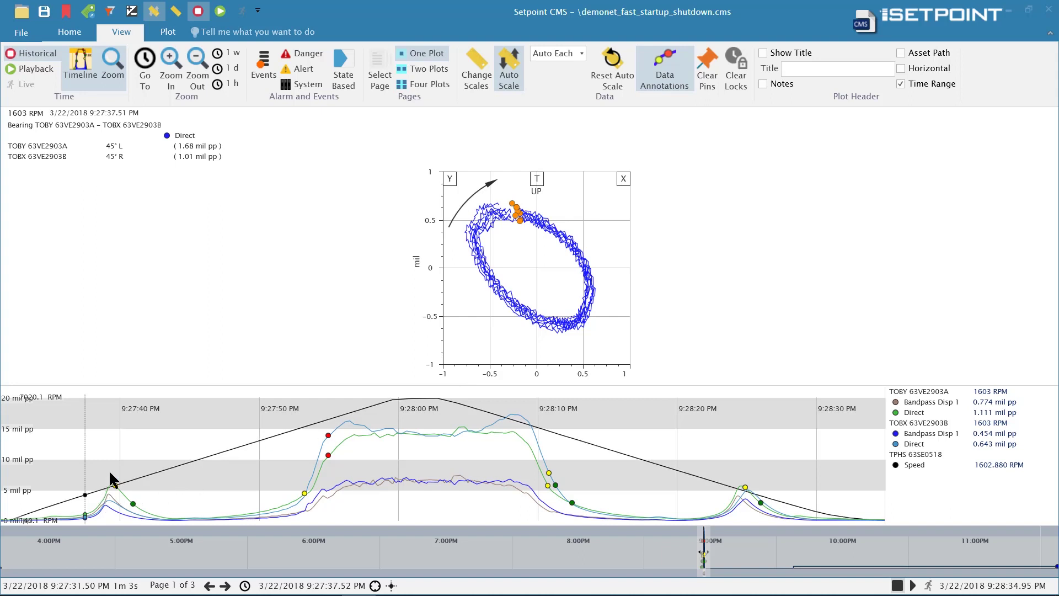
Step: Start historical playback of the fast startup-shutdown recording so the orbit animates
click(914, 586)
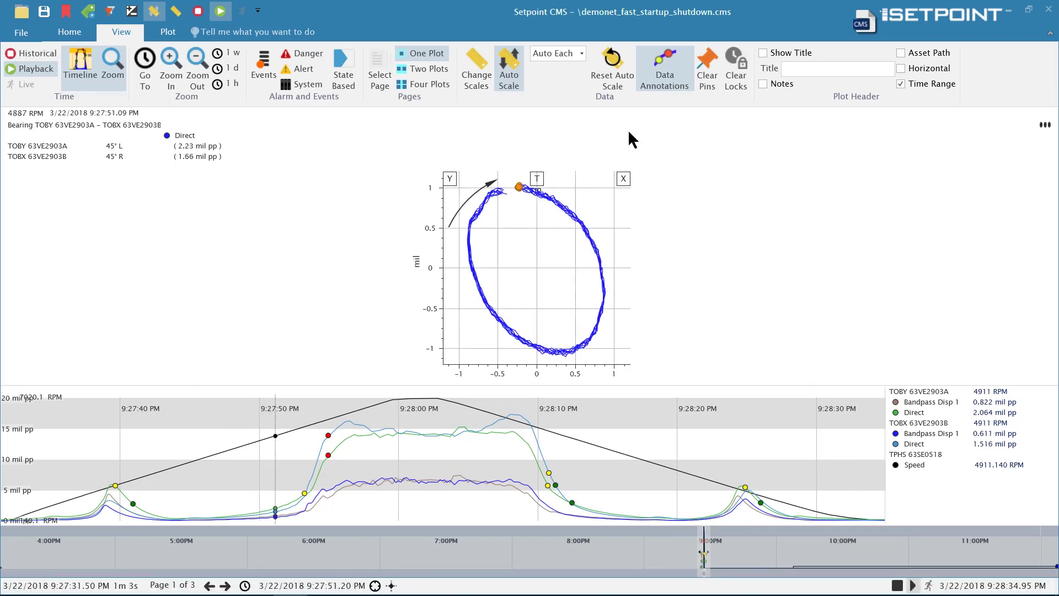
Step: Switch scaling to Auto All, refit the auto scale, and stop playback at 9:28:26.80
click(578, 55)
click(561, 70)
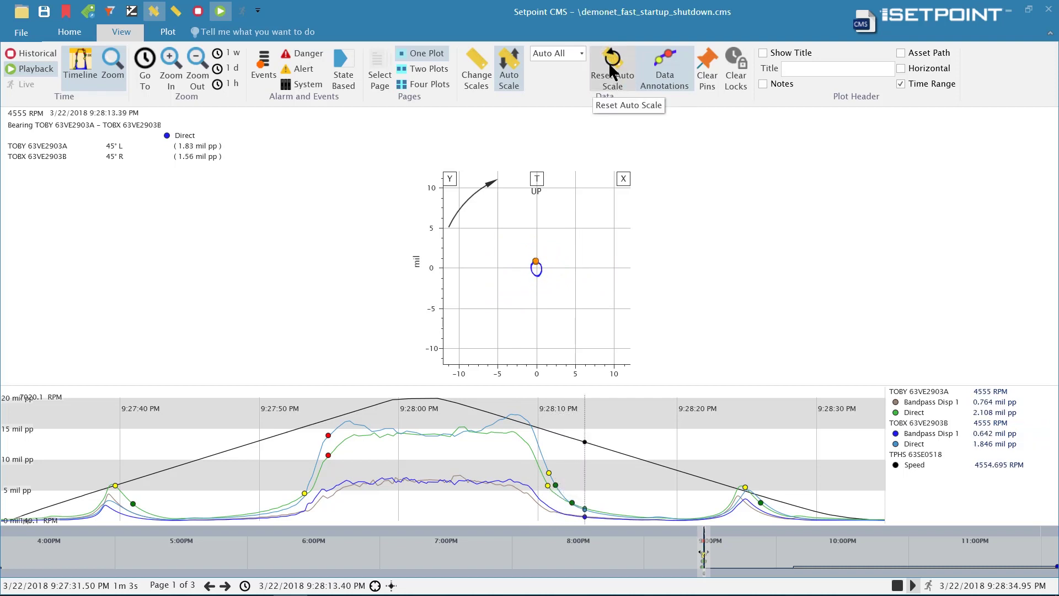
click(608, 65)
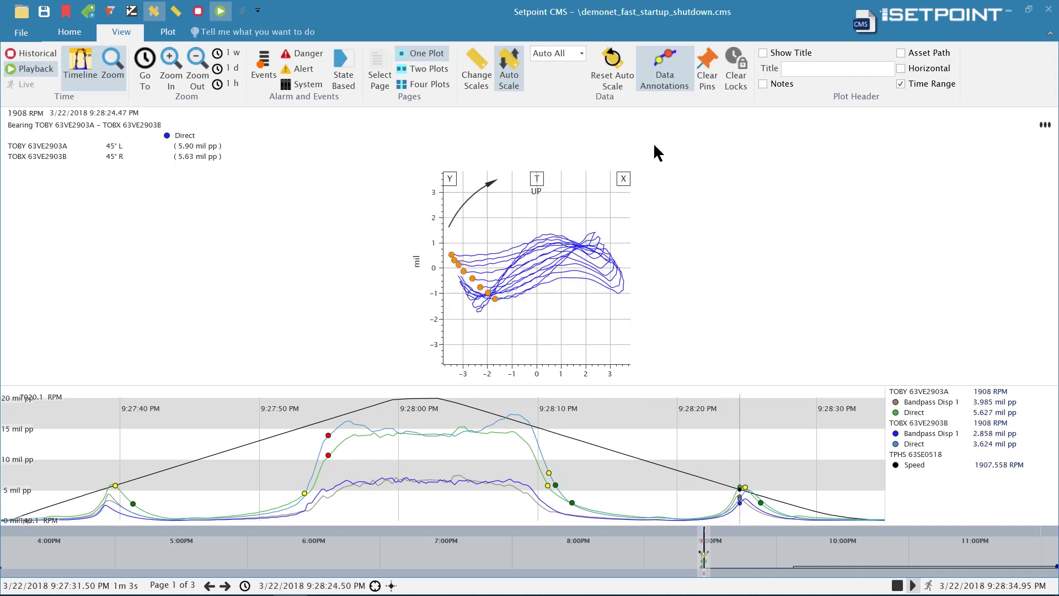
click(898, 585)
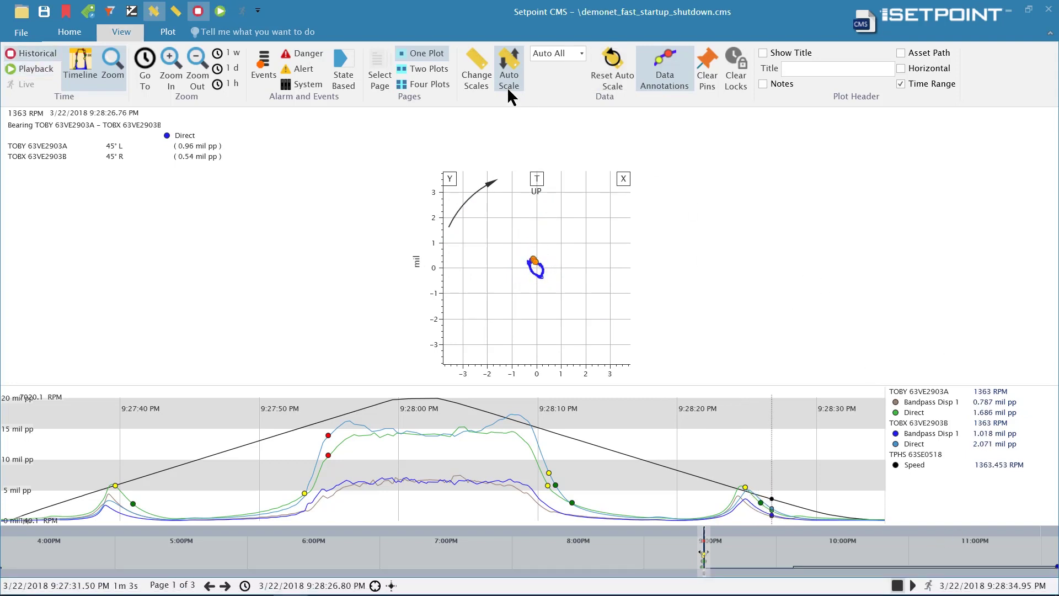
Step: Show the Scales panel with only the Orbit Timebase limits expanded
click(481, 72)
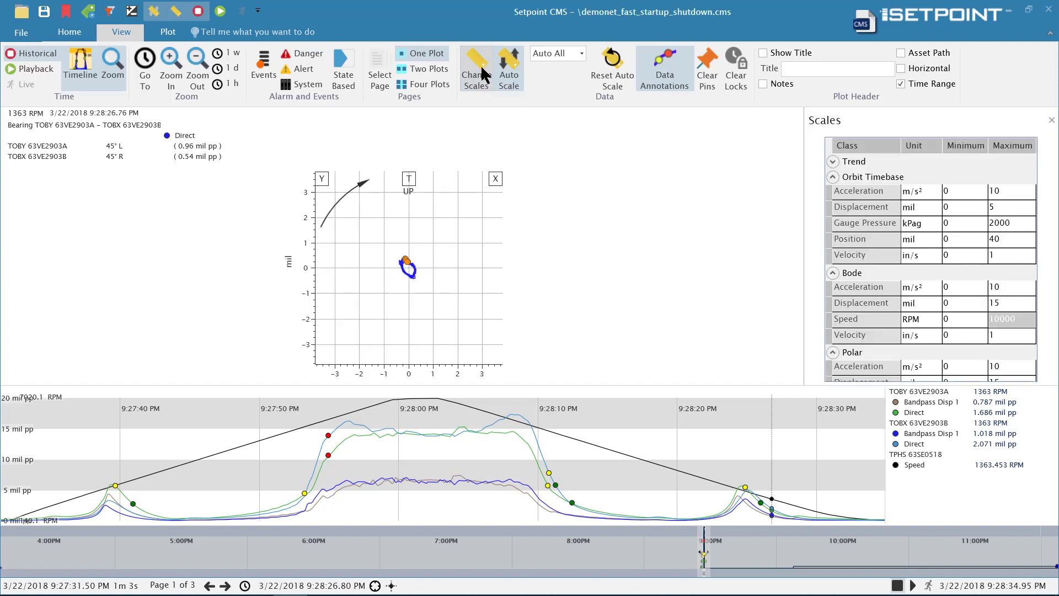
click(832, 177)
click(832, 192)
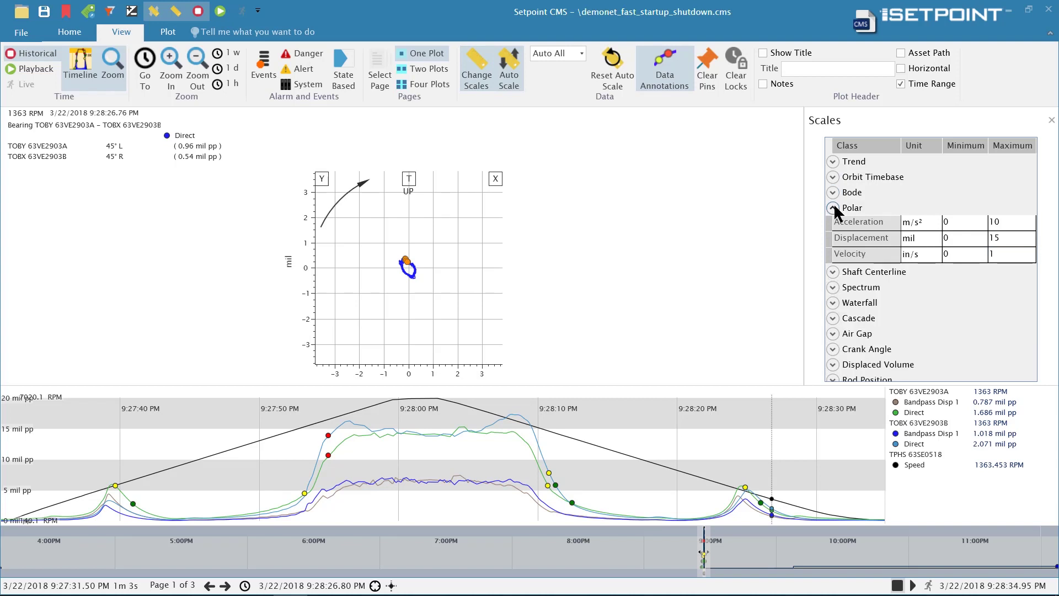
click(833, 207)
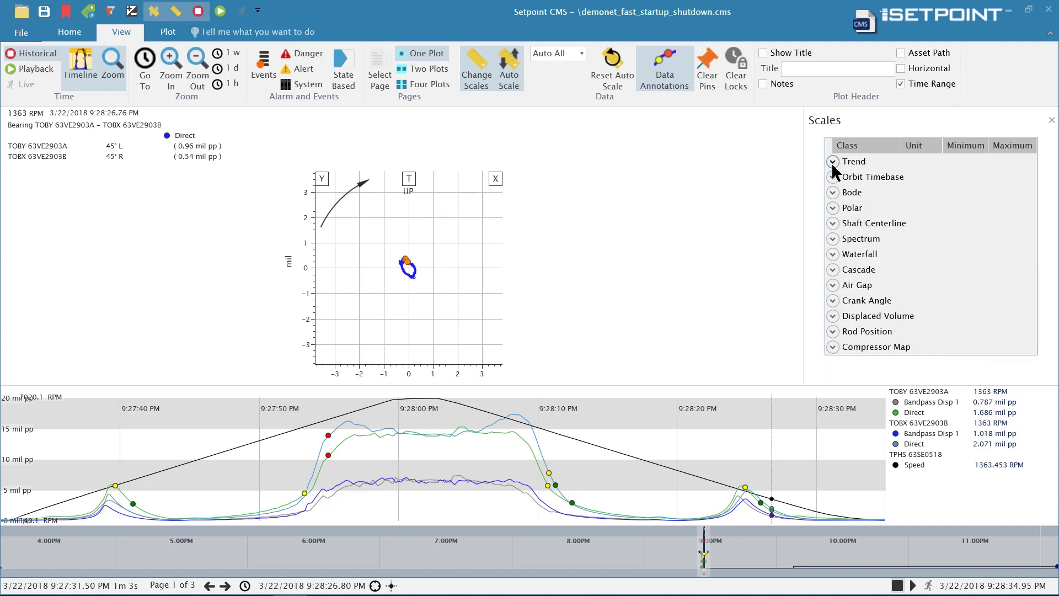
click(832, 177)
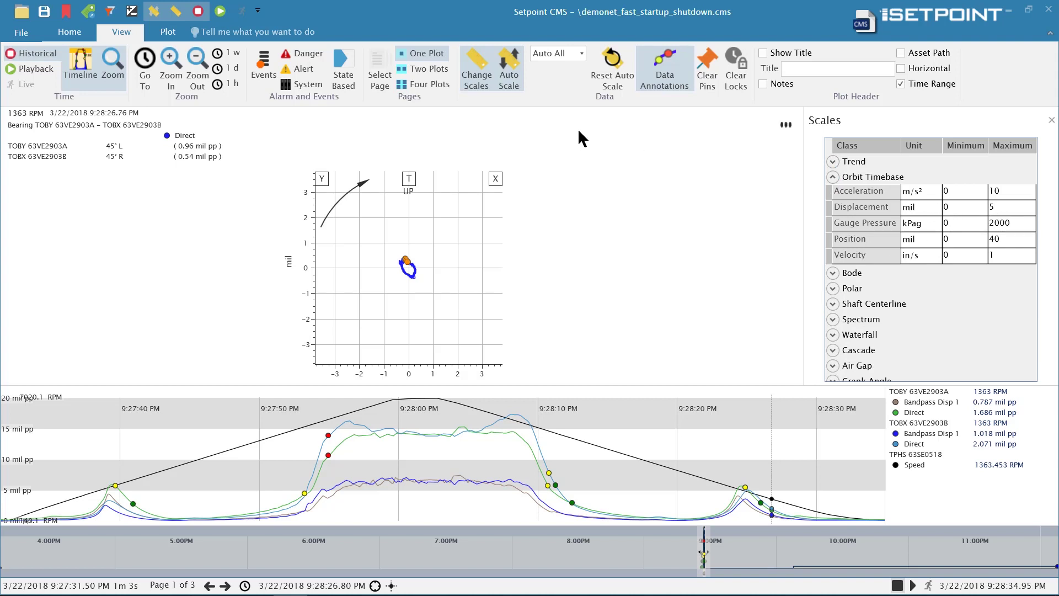
Step: Turn off auto scaling and set the Orbit Timebase displacement maximum to 2 mil
click(510, 69)
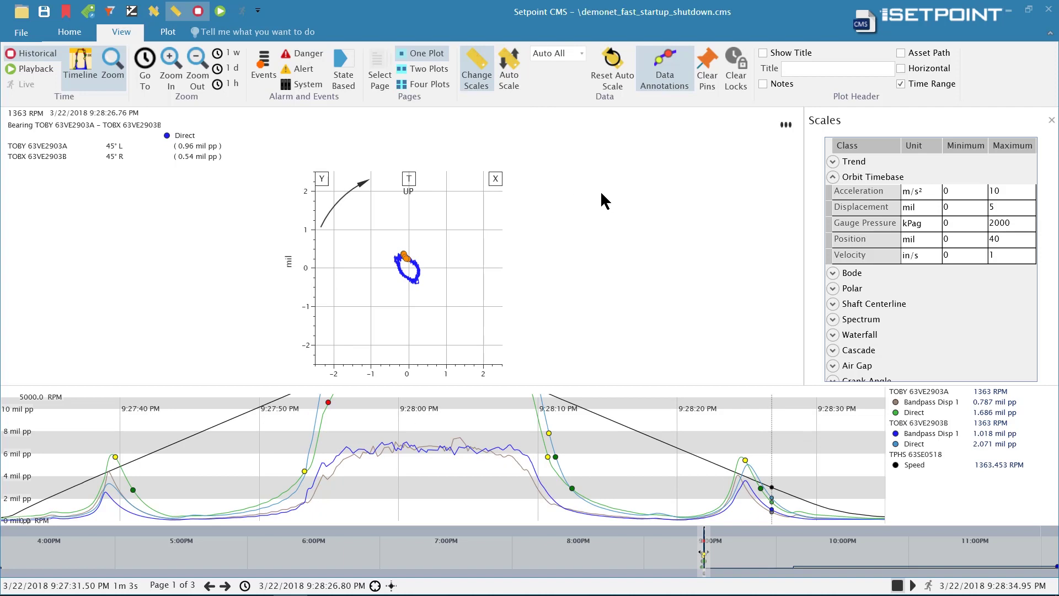
click(994, 205)
key(BackSpace)
text(2)
key(Return)
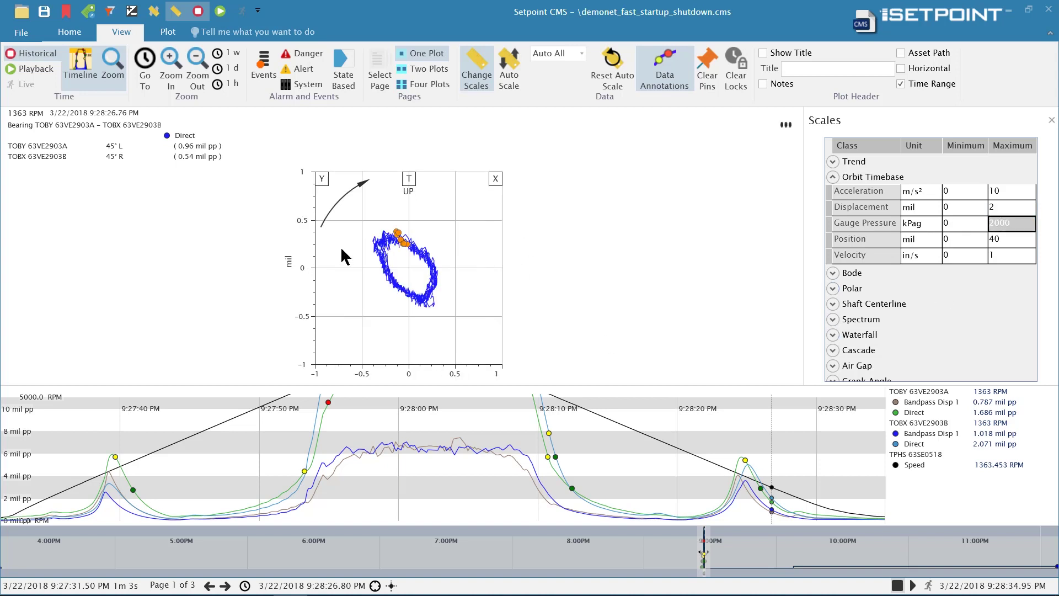
click(70, 33)
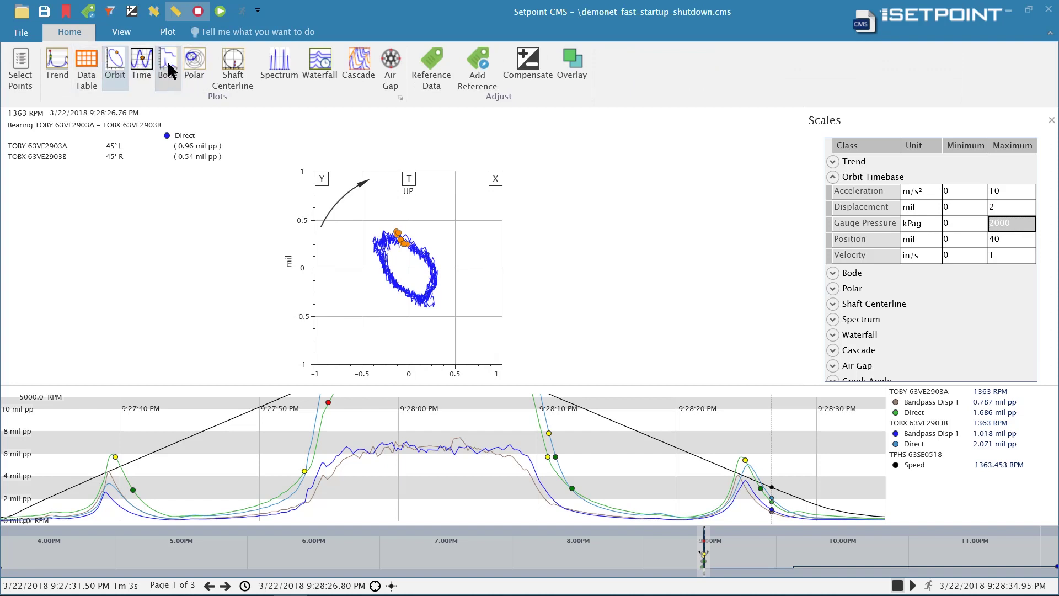
Step: Show two plots side by side and change the Bode displacement maximum from 15 to 5 mil
click(120, 33)
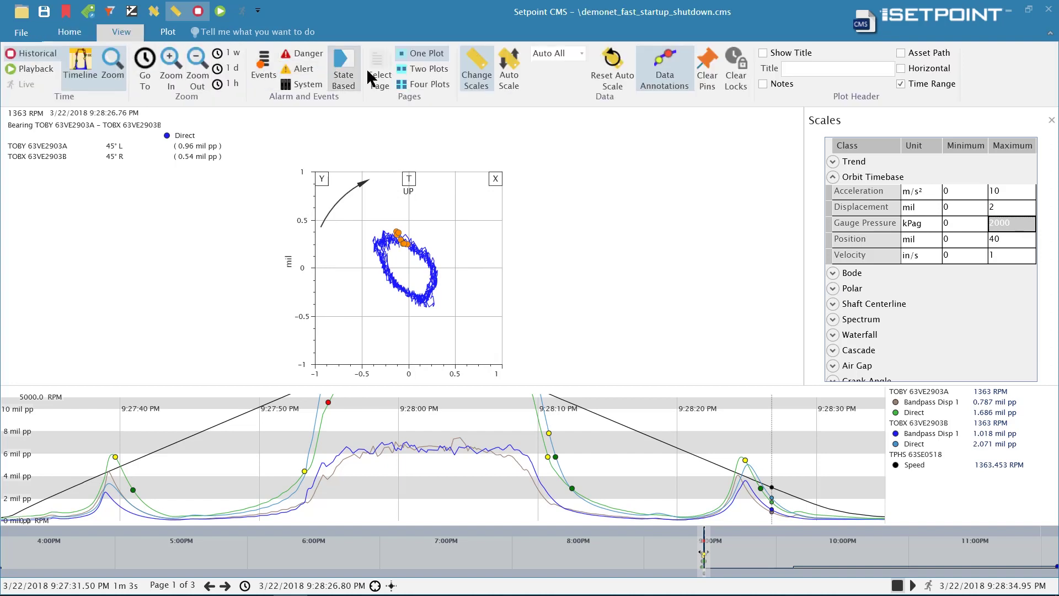
click(424, 71)
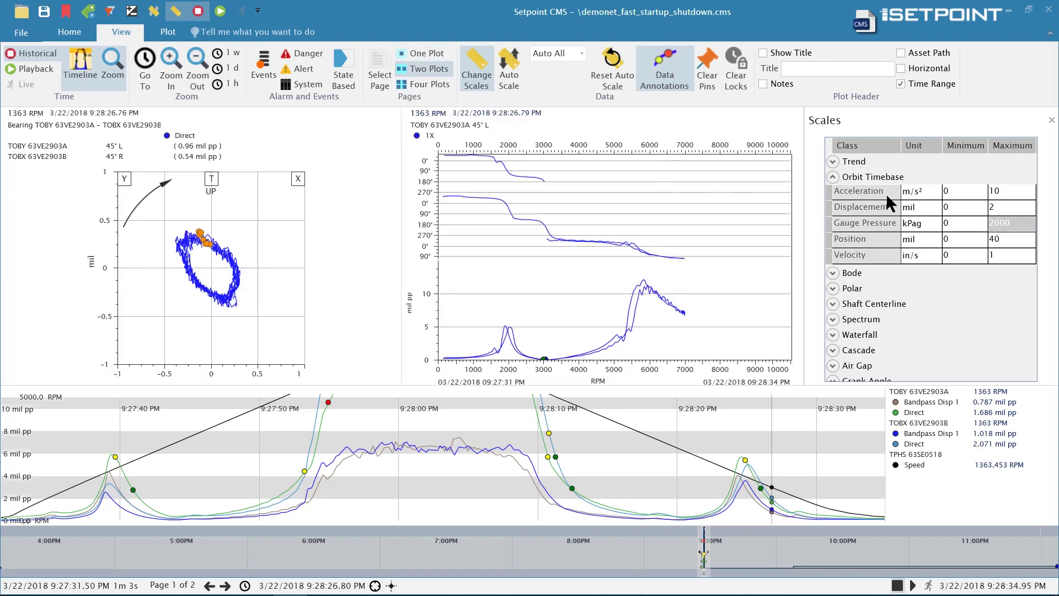
click(833, 271)
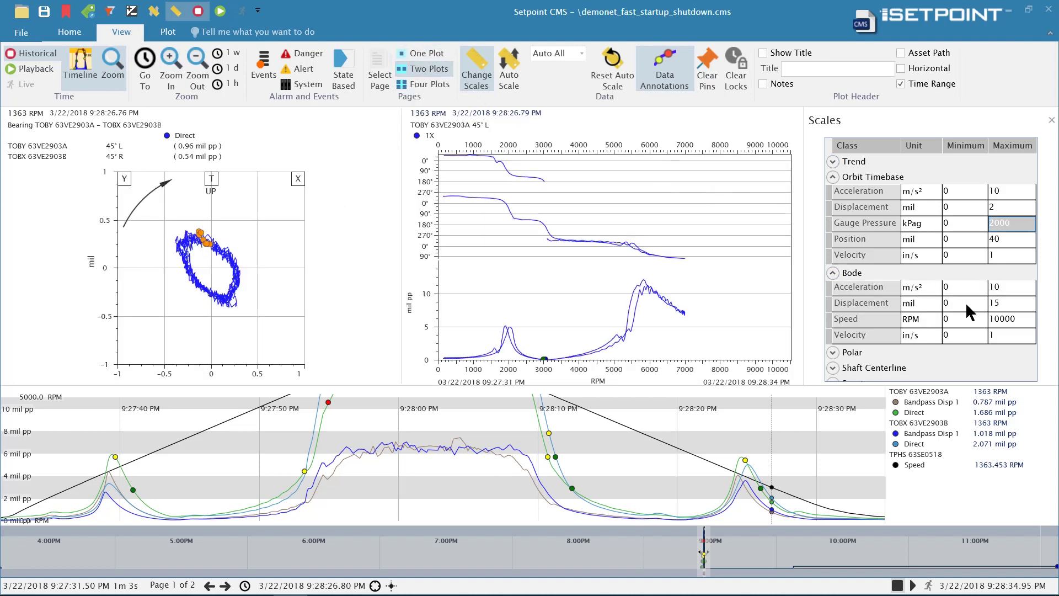
click(999, 301)
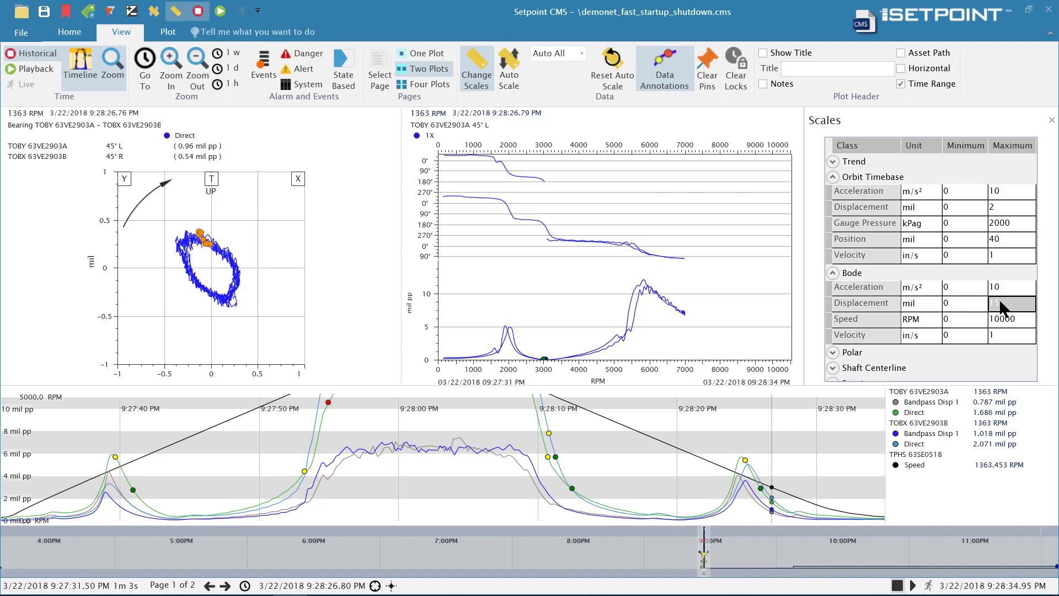
text(5)
key(Return)
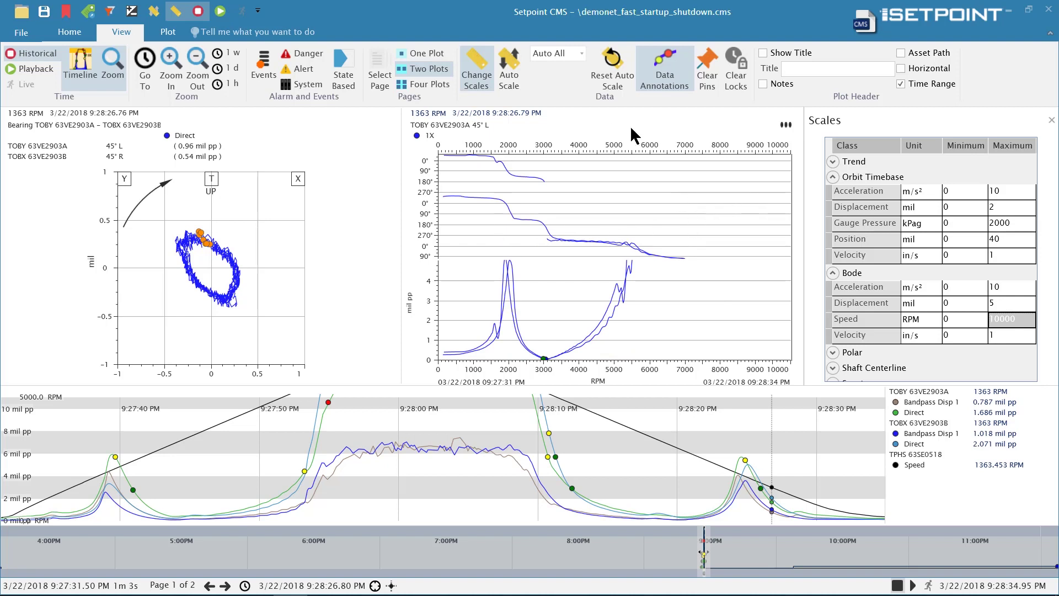
Step: Change the Bode plot's own scale maximum from 5.0000 to 10 in its settings
click(785, 126)
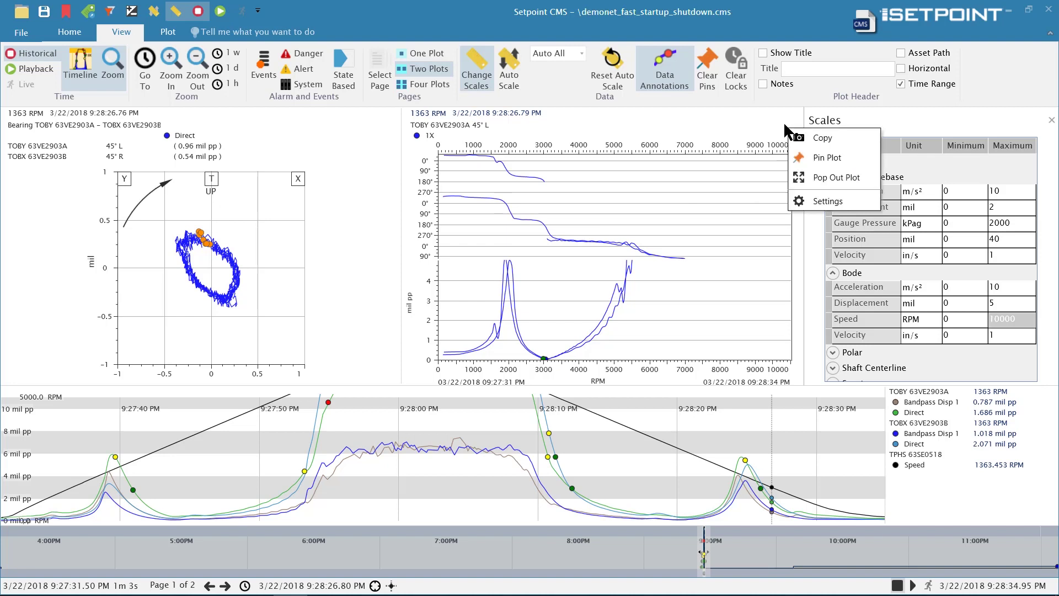
click(825, 201)
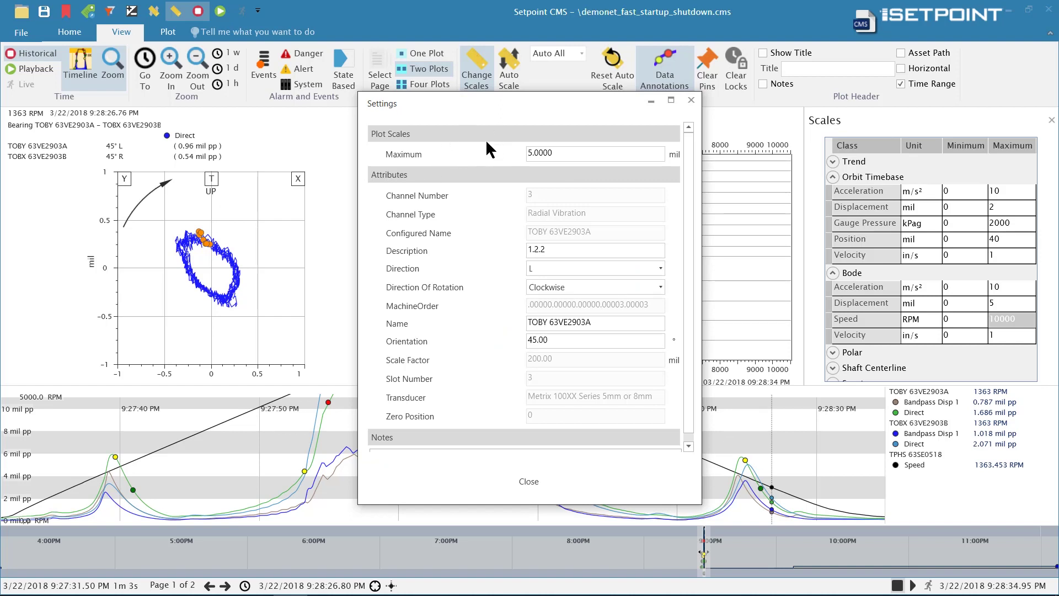
drag(552, 152, 512, 149)
text(10)
key(Return)
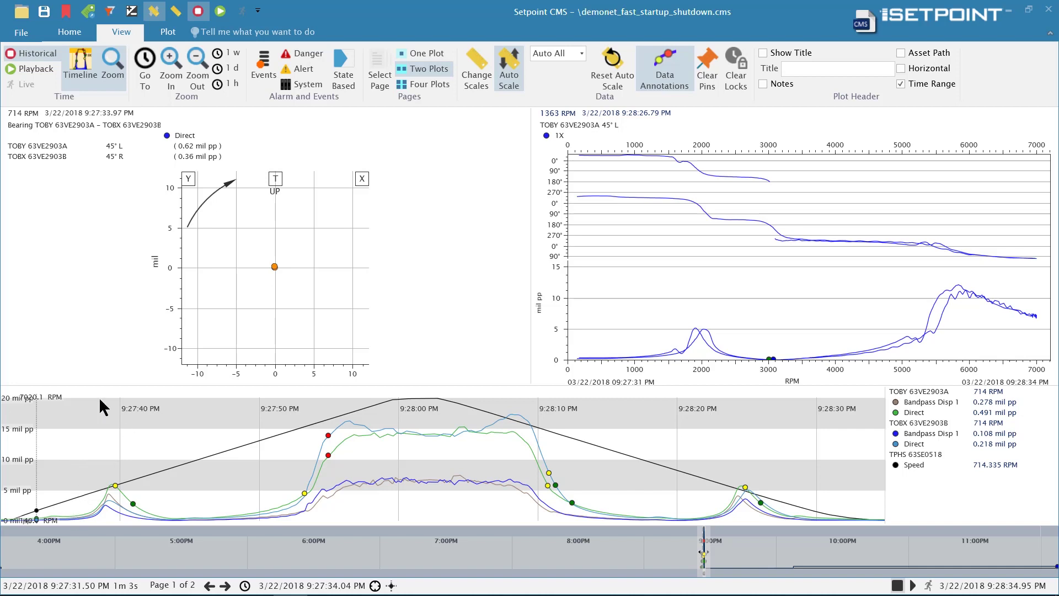
Step: Add a blue state named 'Startup' at the start of the trend
right_click(36, 445)
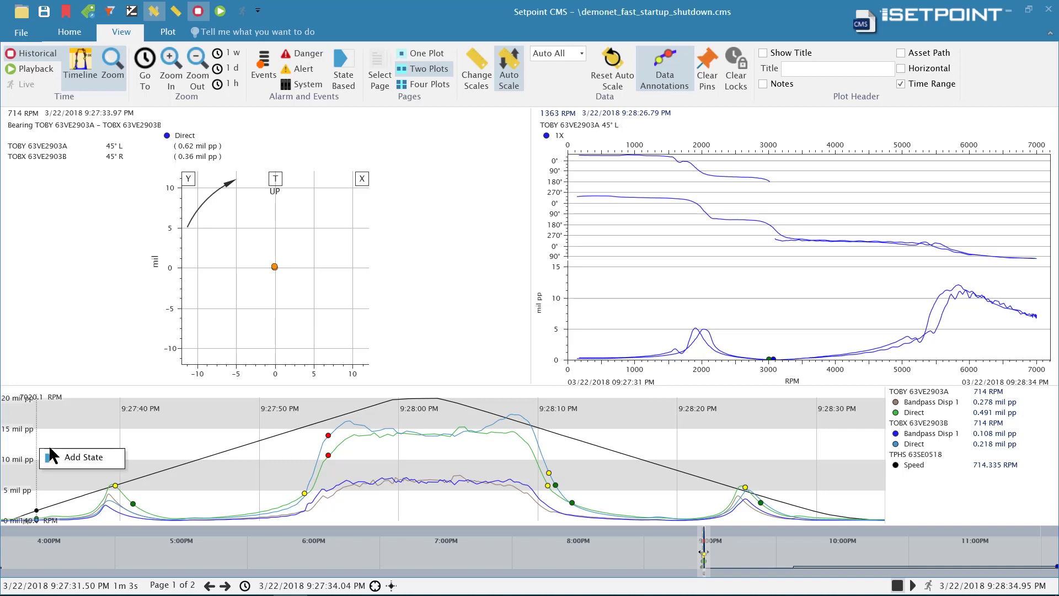
click(57, 452)
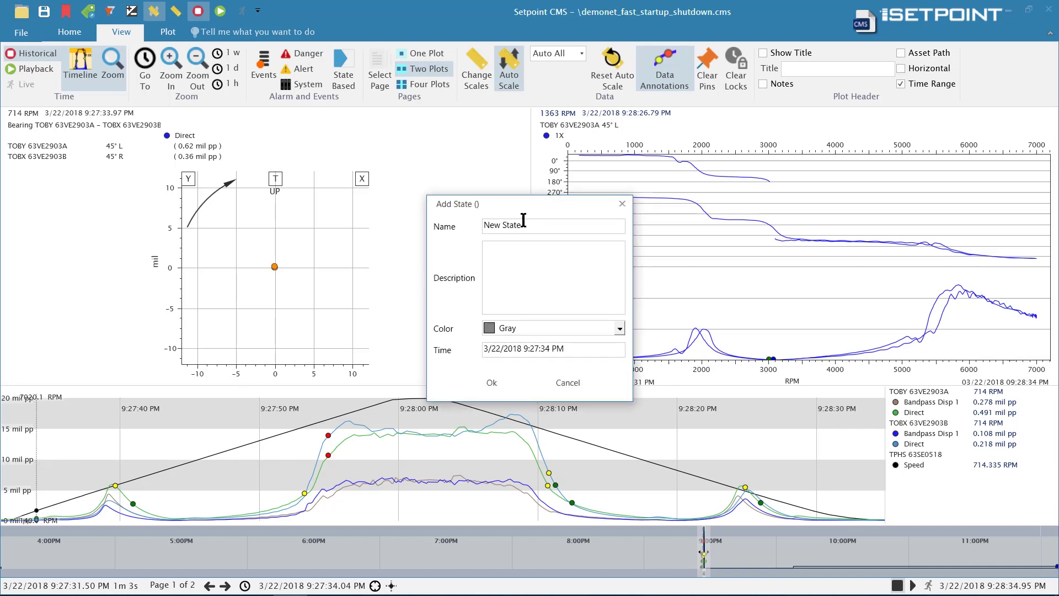
drag(523, 224, 452, 225)
text(Startup)
click(619, 329)
click(582, 352)
click(492, 383)
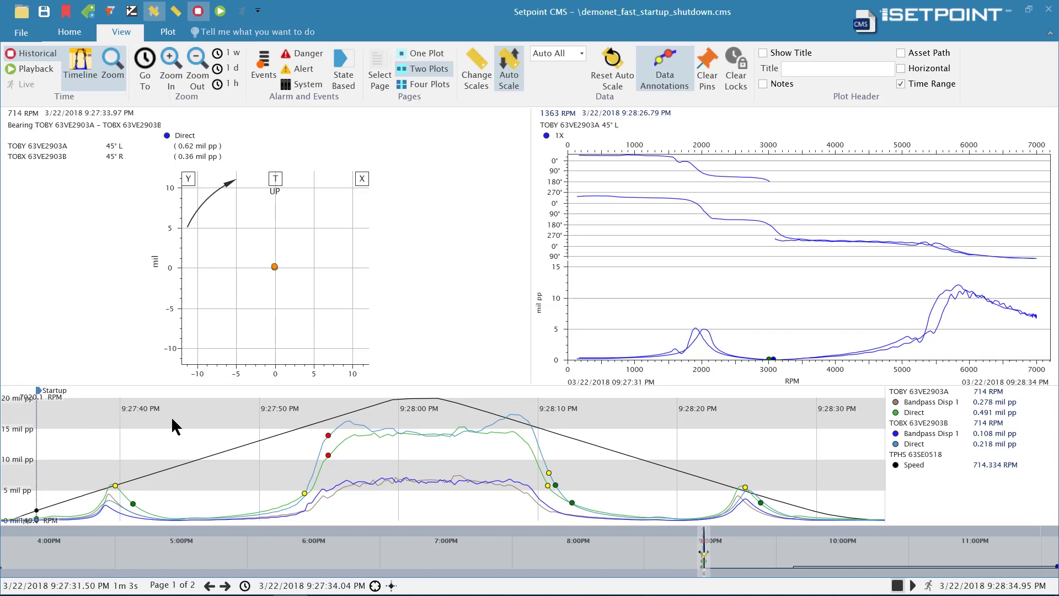
Step: Add an Olive Green 'Steady State' state at the speed peak, 9:27:59
click(393, 407)
right_click(391, 413)
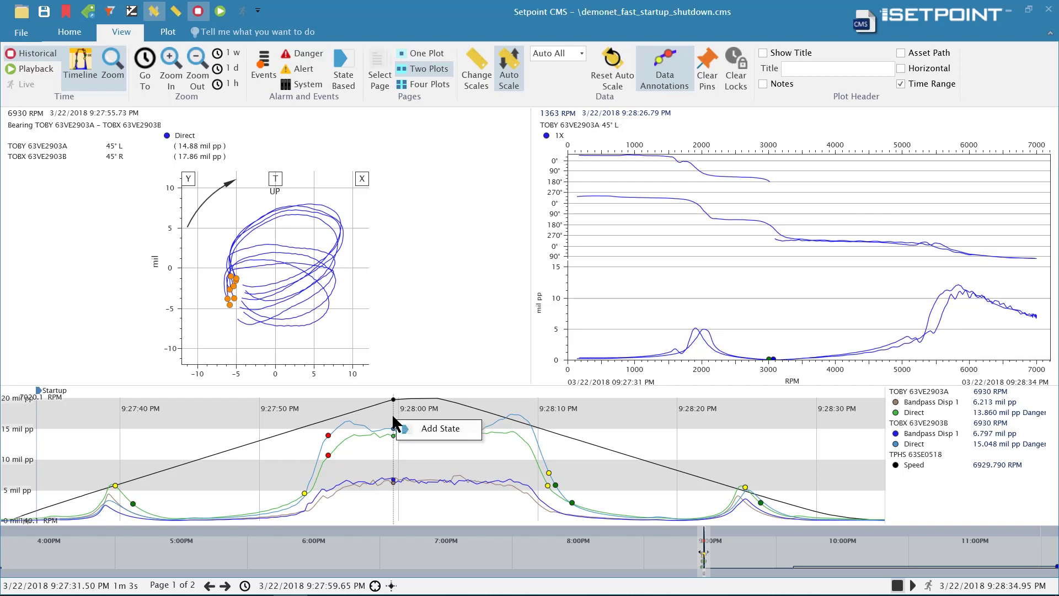
click(415, 426)
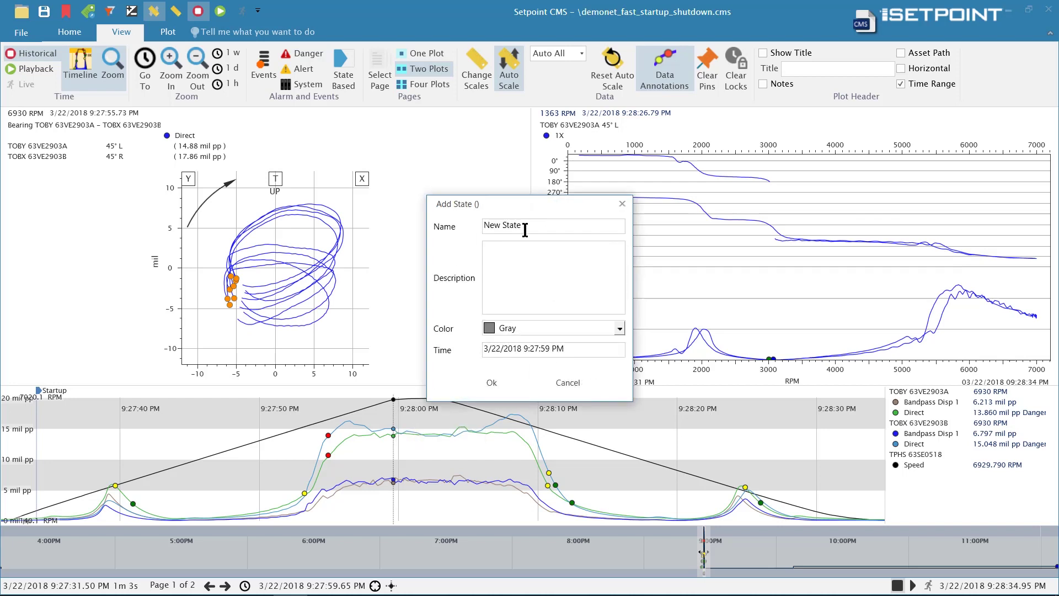
text(Steady State)
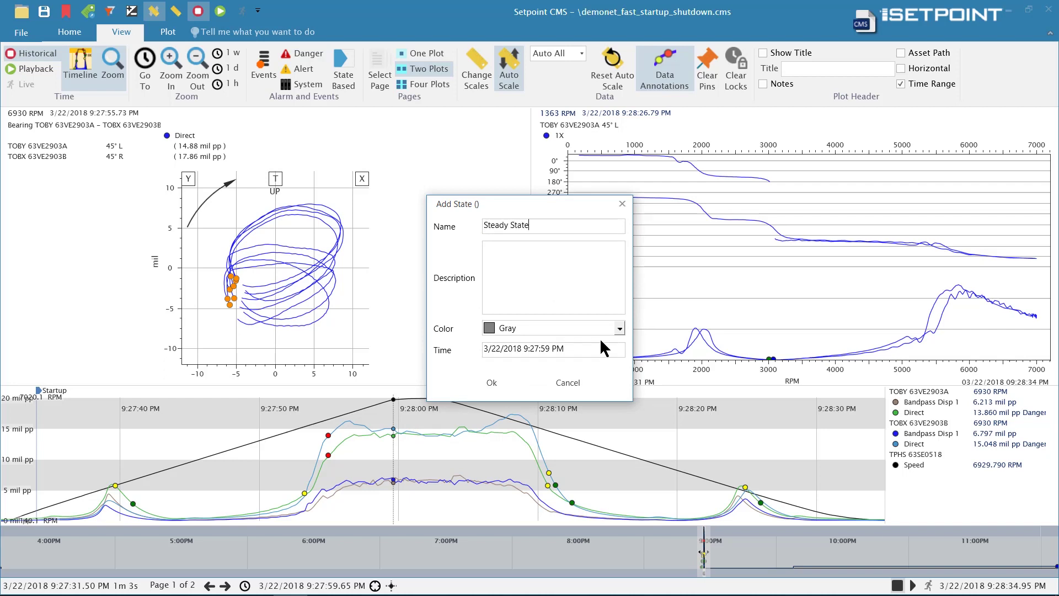
click(619, 329)
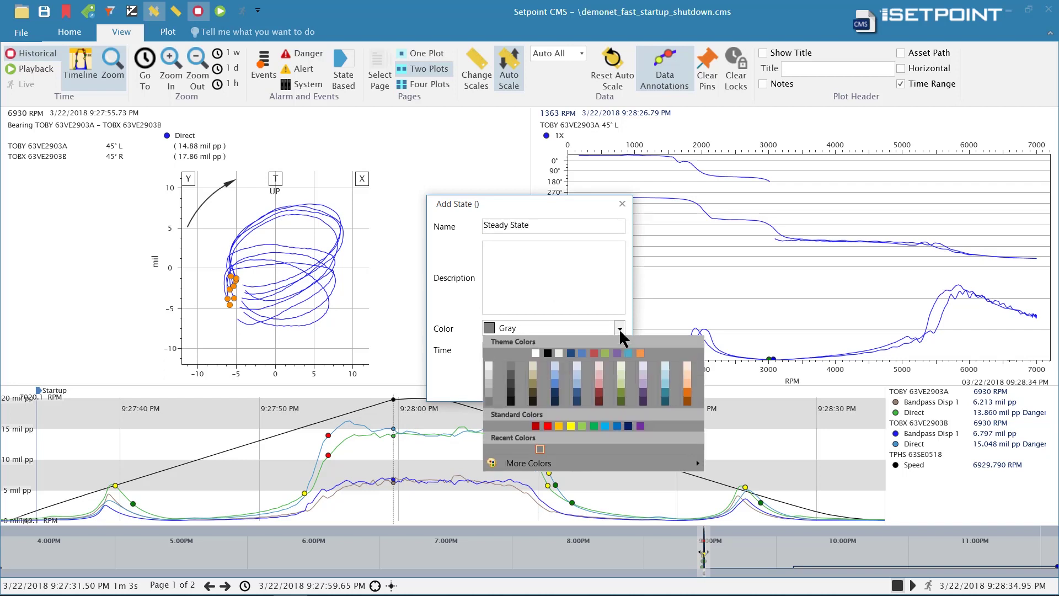
click(605, 353)
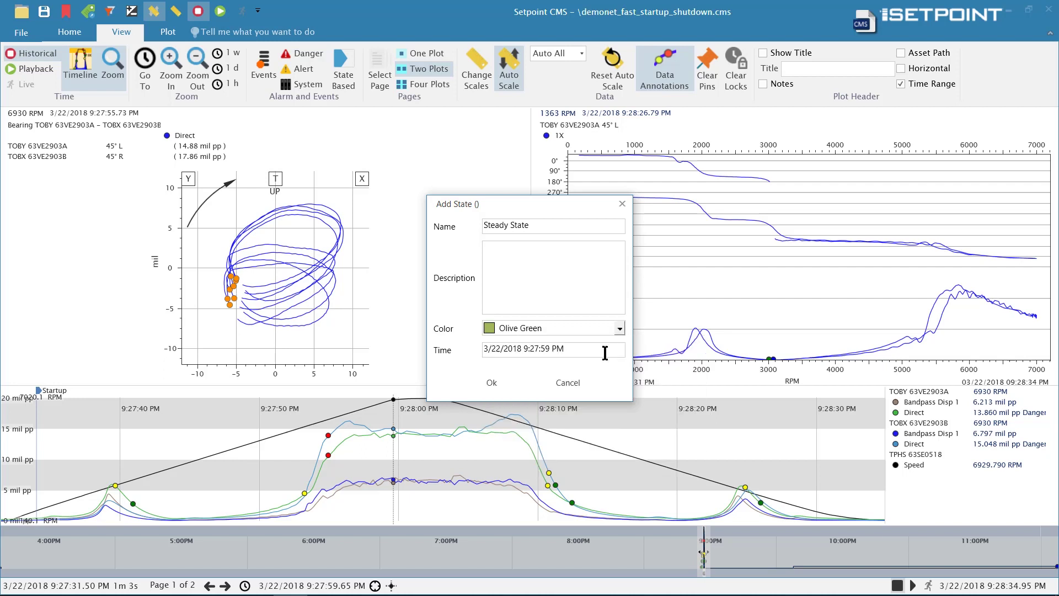
click(491, 383)
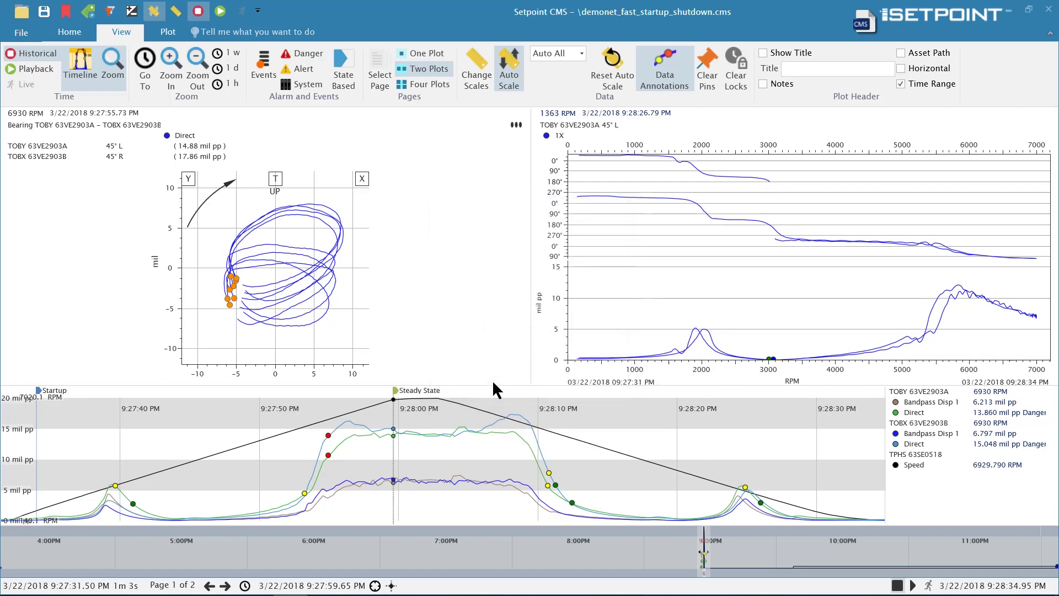
Step: Add a red 'Coast Down' state at 9:28:02 on the trend
click(438, 399)
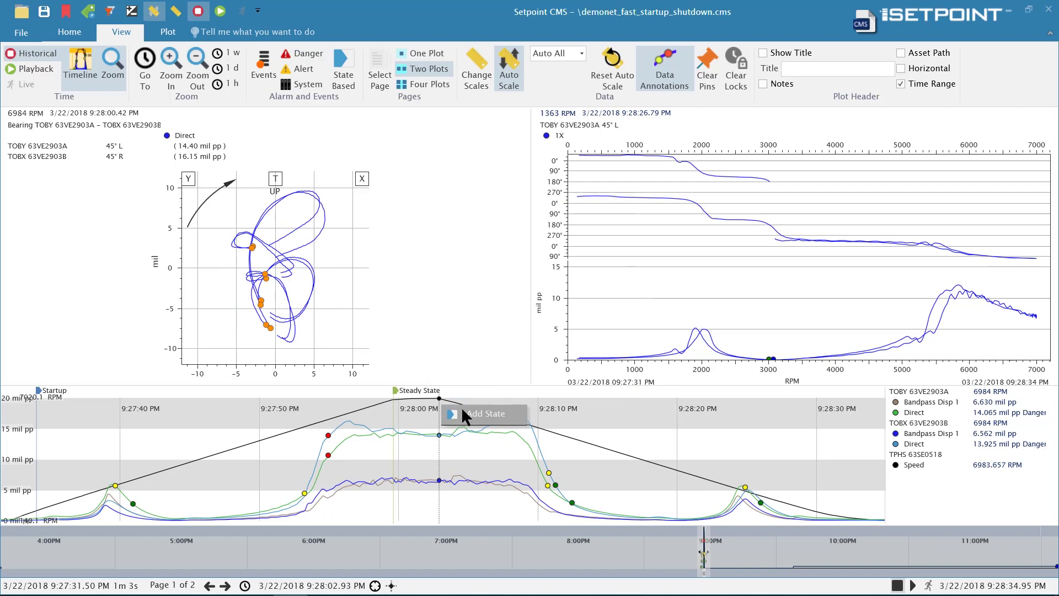
click(463, 413)
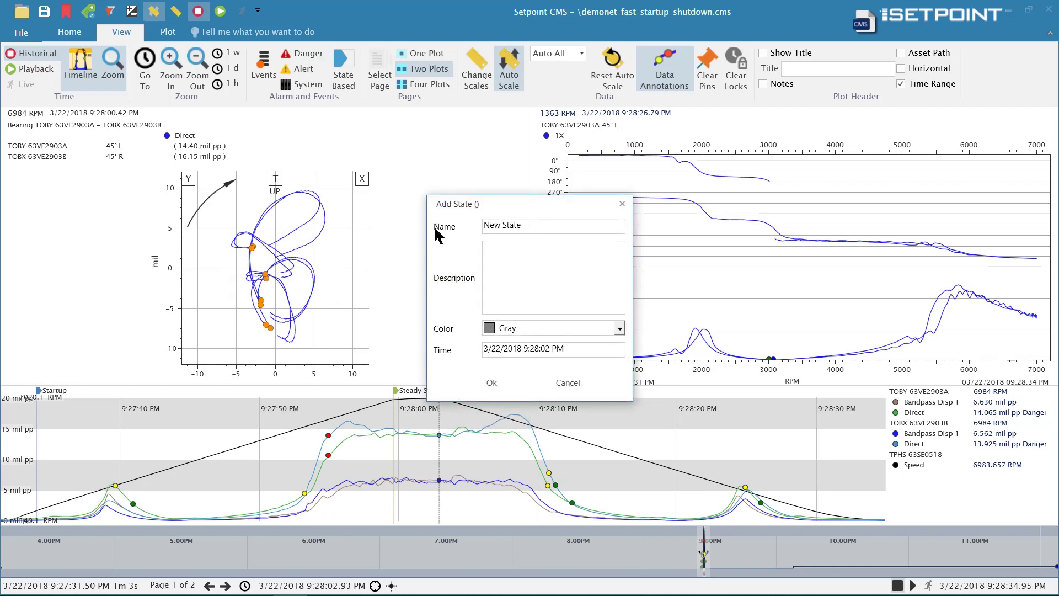
key(ctrl+a)
text(Coast Down)
click(491, 383)
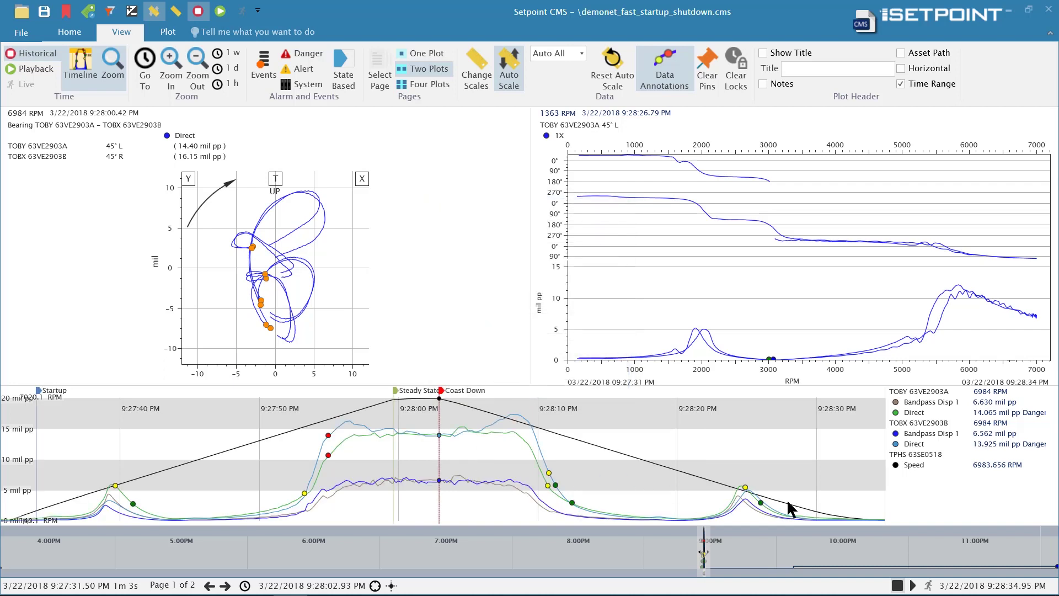
Step: Add an orange 'Slow Roll' state at 9:28:31 on the trend
click(835, 505)
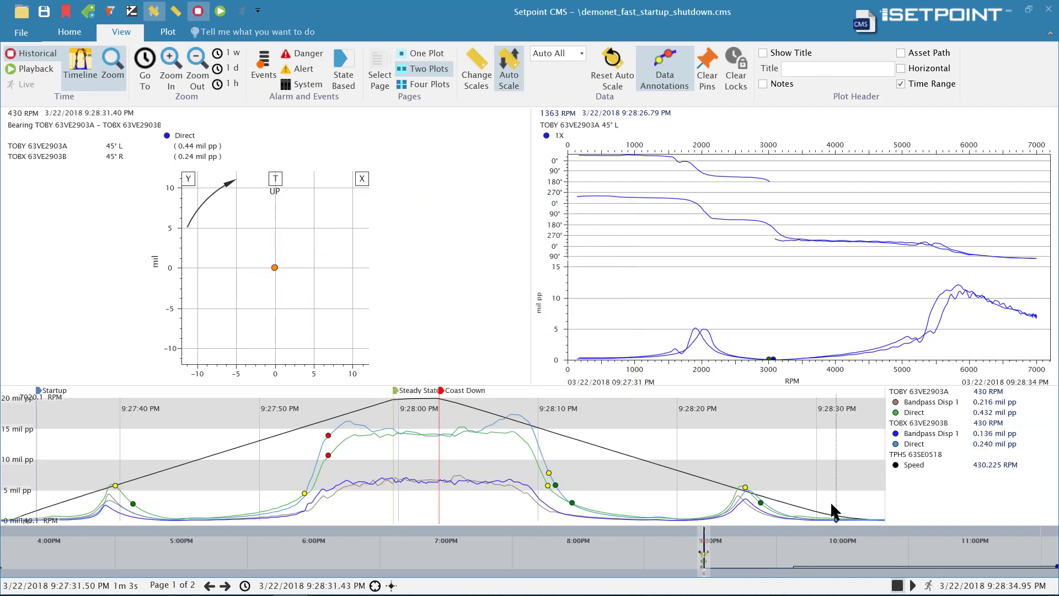
right_click(836, 507)
click(849, 512)
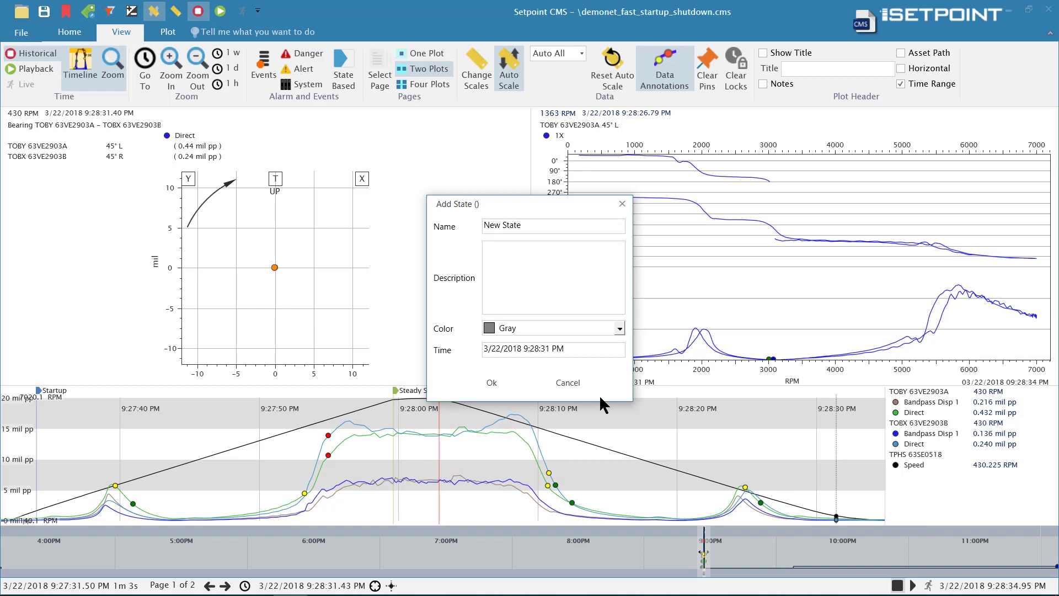
drag(523, 225, 422, 230)
text(Slow Roll)
click(619, 328)
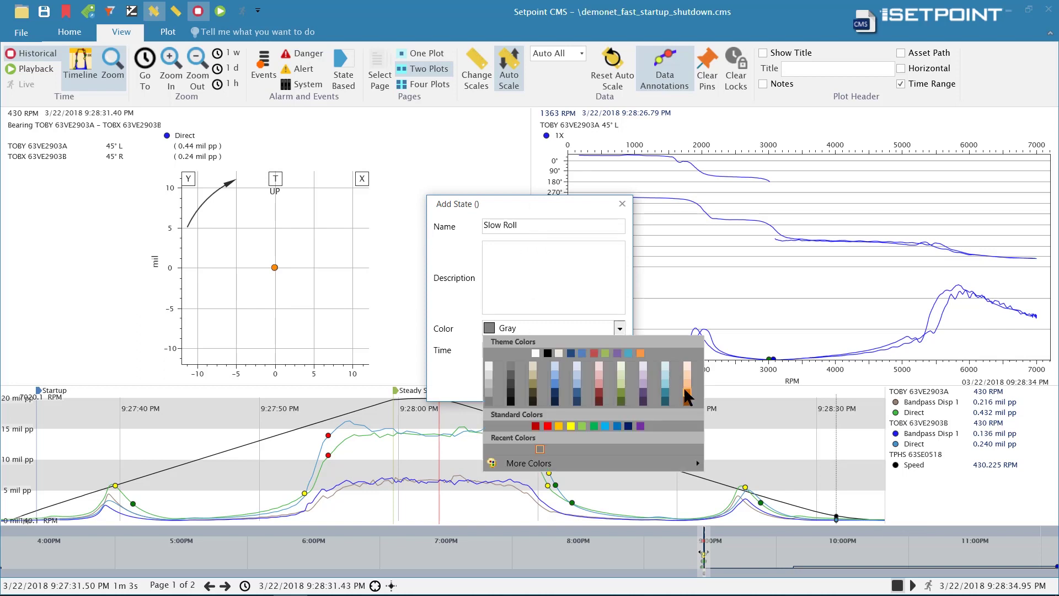
click(683, 381)
click(492, 382)
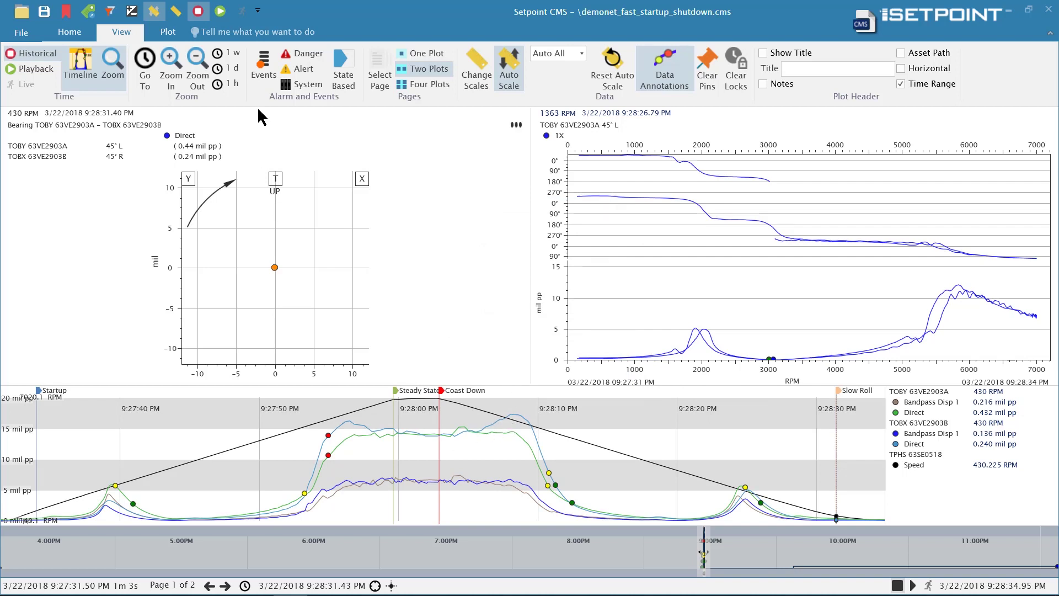
Step: Place the time cursor at 9:27:51, refit the orbit scale, and enable State Based colouring
click(154, 12)
click(281, 434)
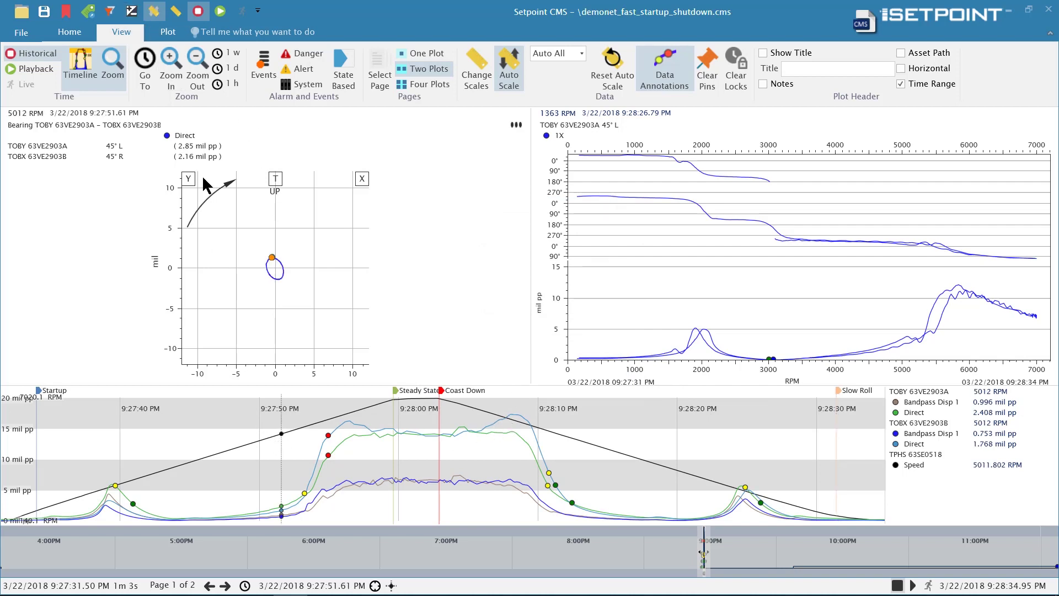
click(608, 62)
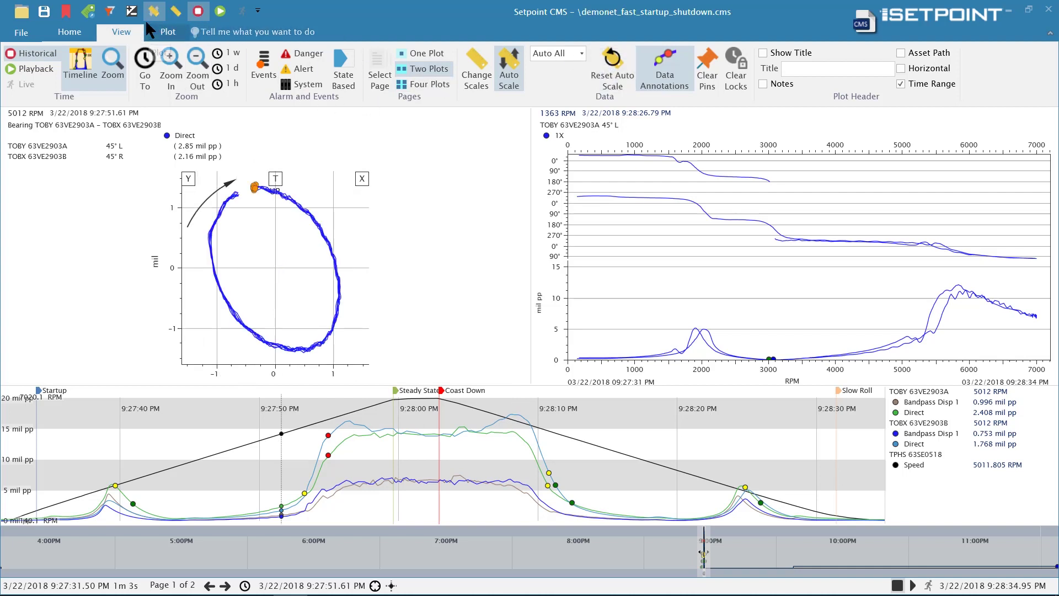
click(343, 68)
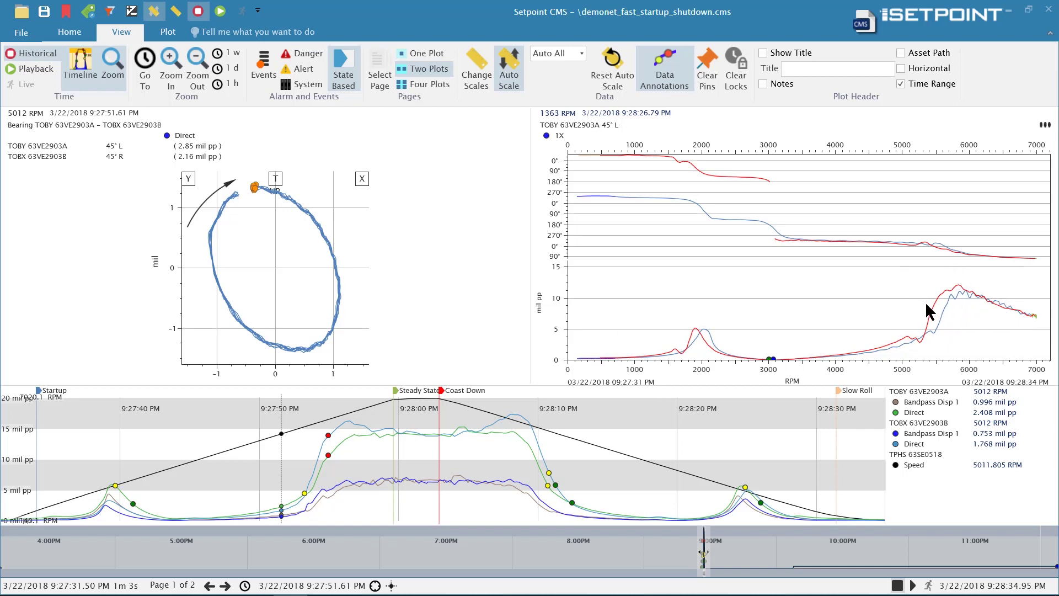
Step: Inspect Coast Down Bode data from 6691 RPM and orbits from 9:27:55.73 to 9:28:01.47
click(1017, 312)
drag(948, 314, 702, 337)
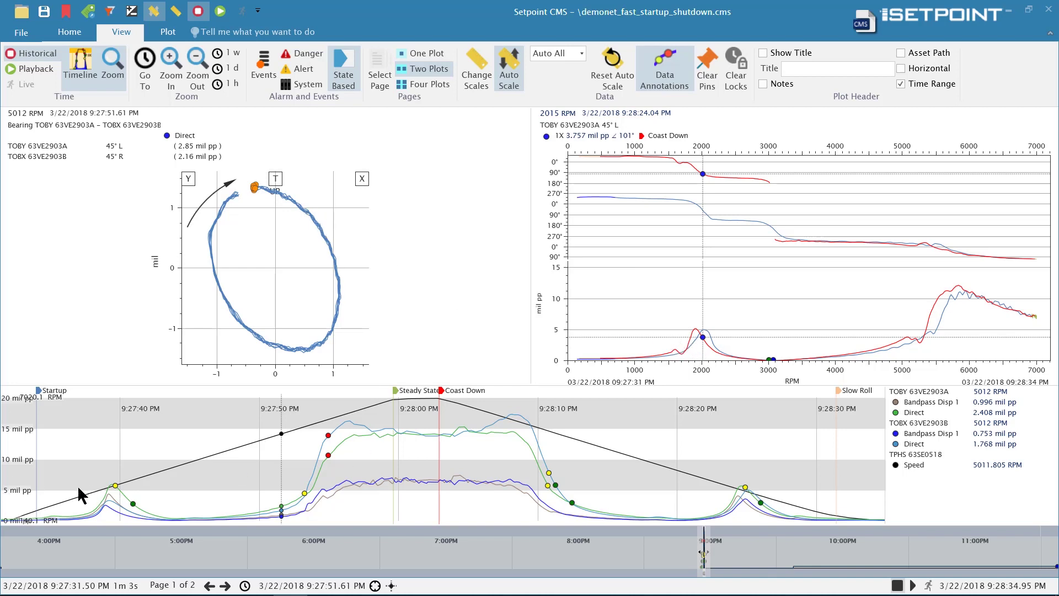
click(363, 418)
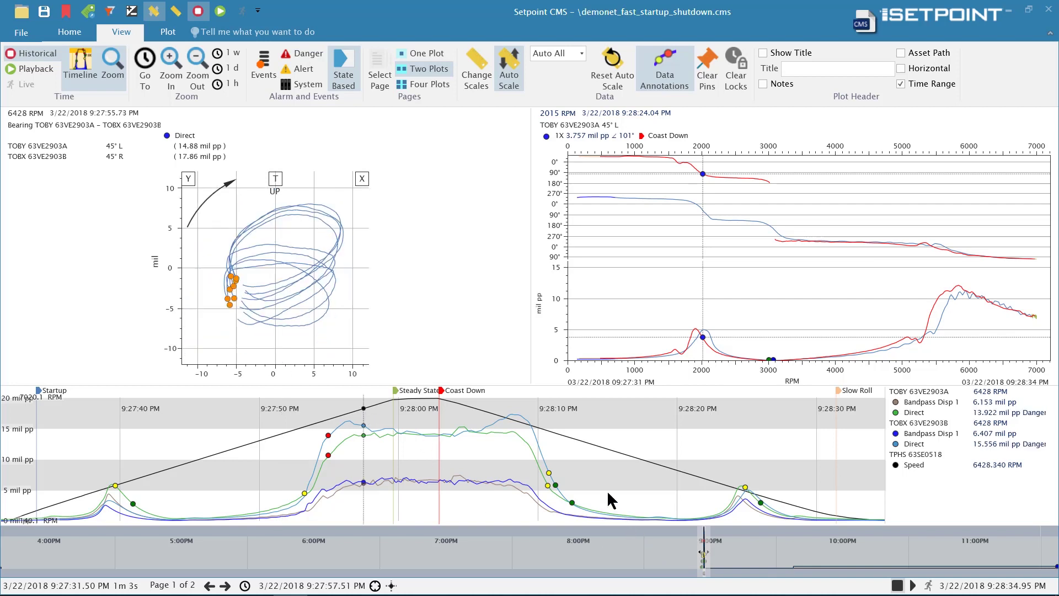
click(407, 423)
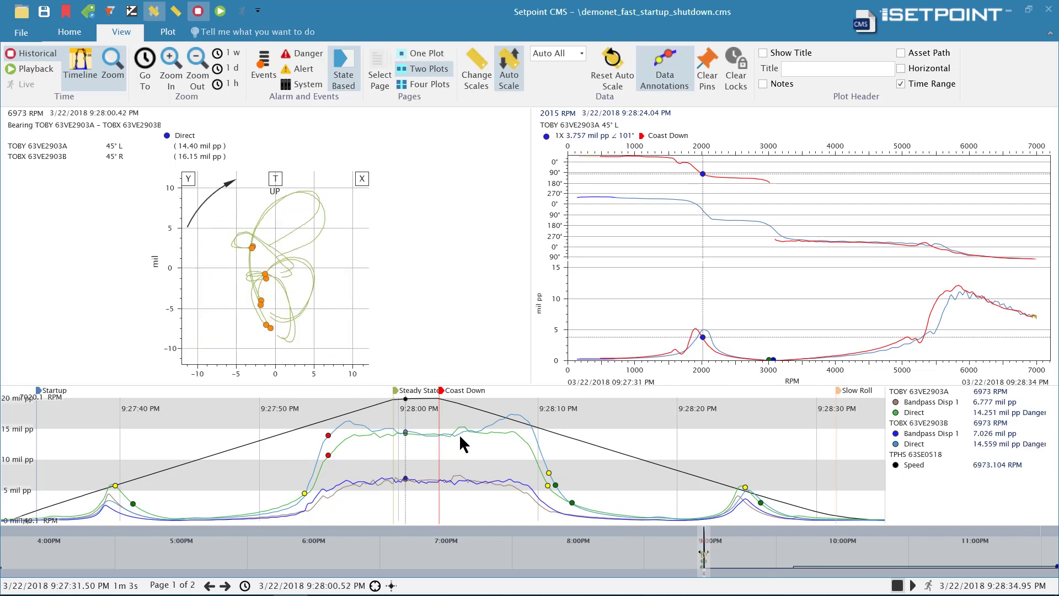
click(420, 433)
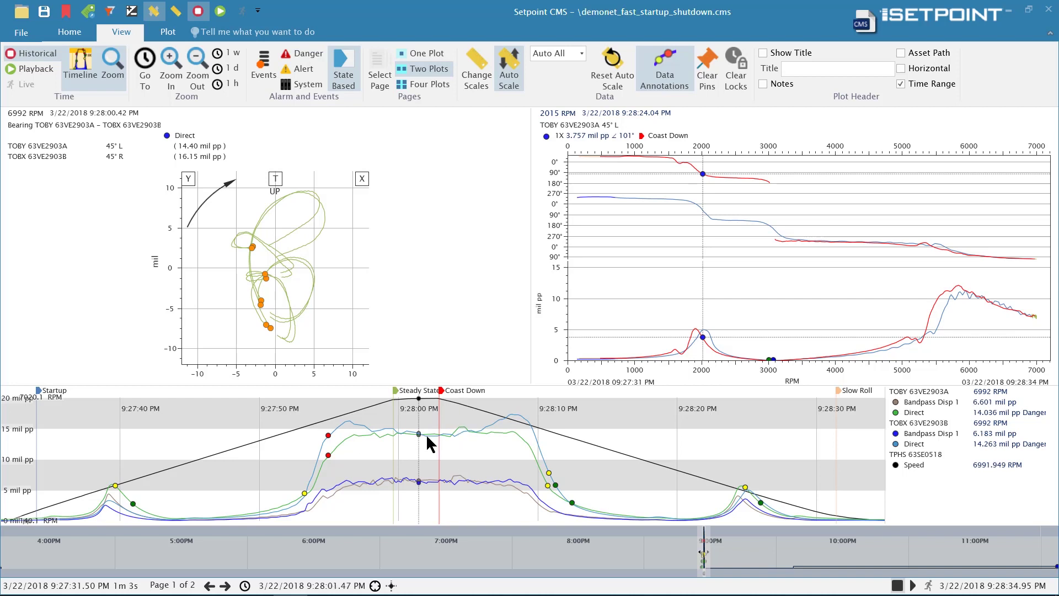
click(365, 441)
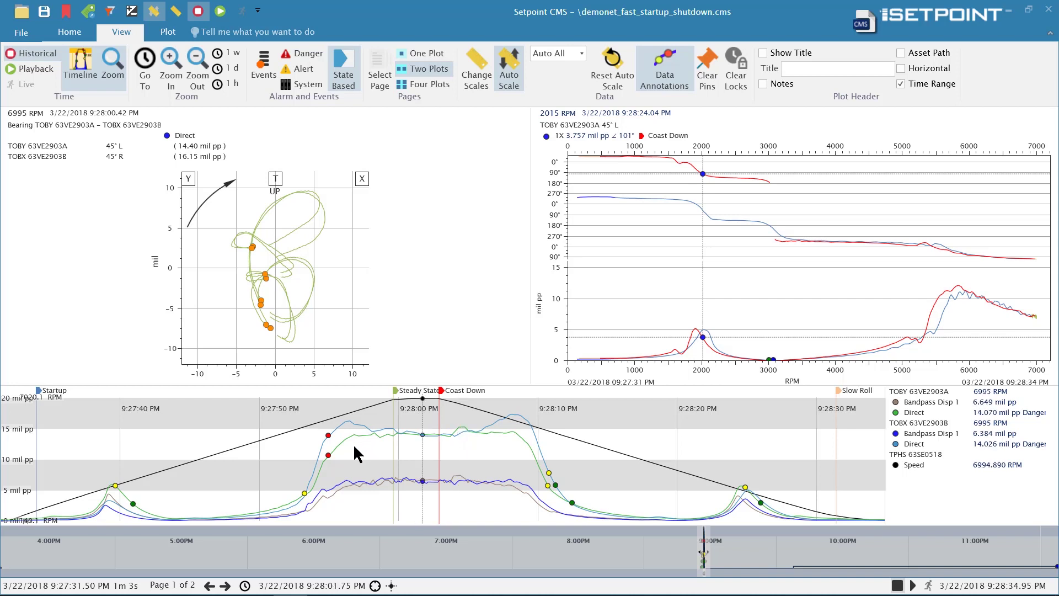
click(75, 39)
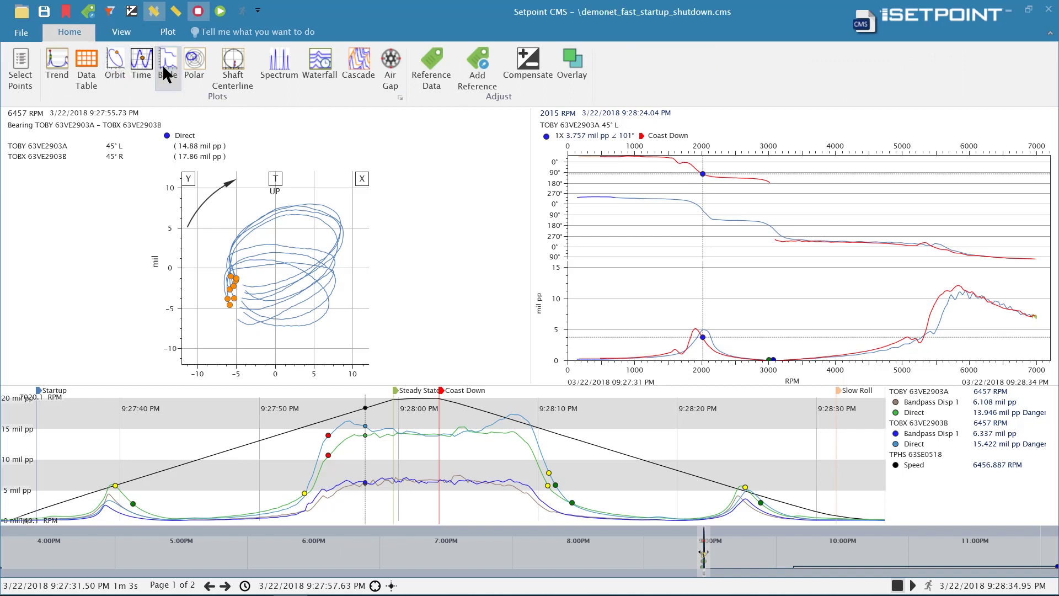
Step: Display the data as a state-coloured waterfall, then return to a single orbit plot
click(318, 72)
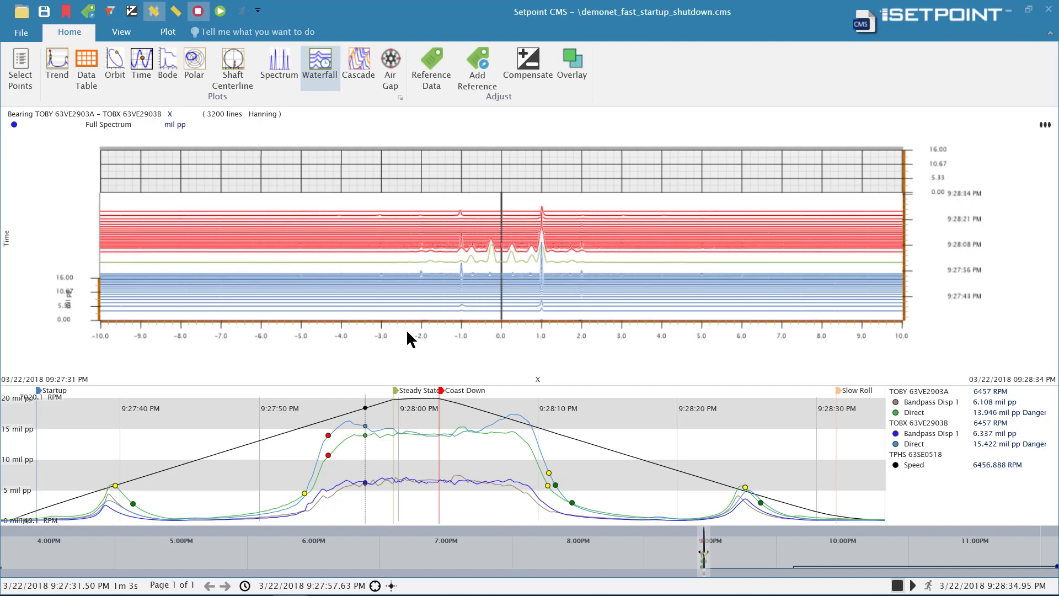
key(o)
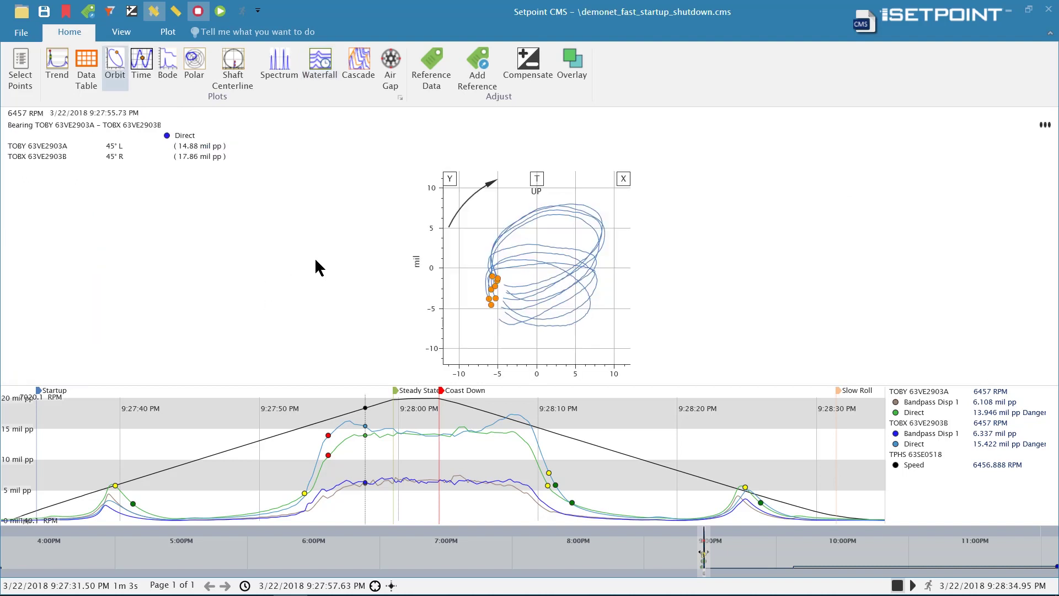
Step: Pop the orbit plot out into its own window using Pop Out Plot
click(1044, 126)
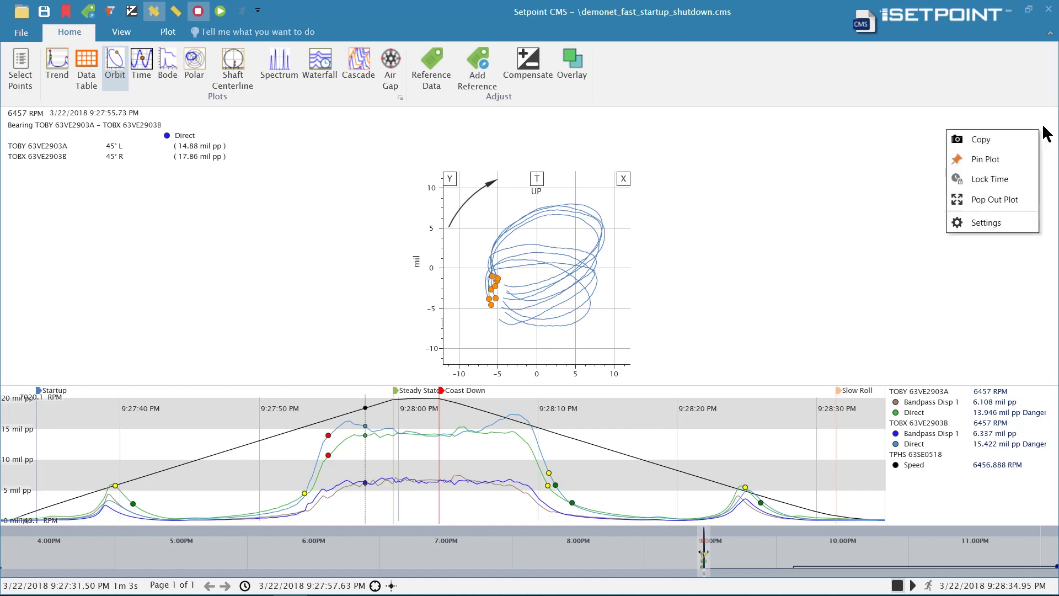
click(805, 147)
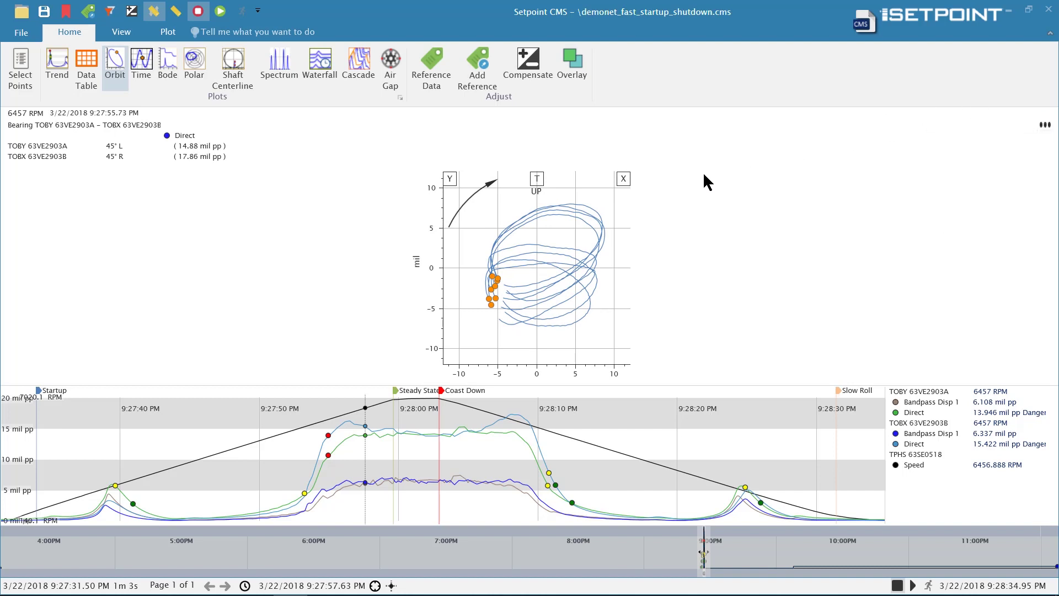
right_click(715, 154)
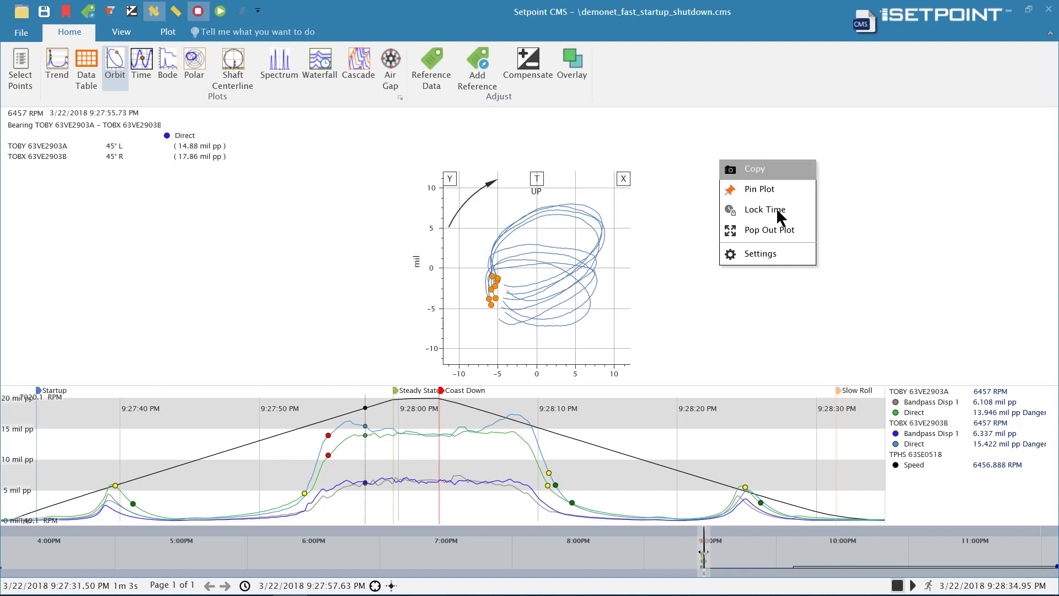
click(948, 145)
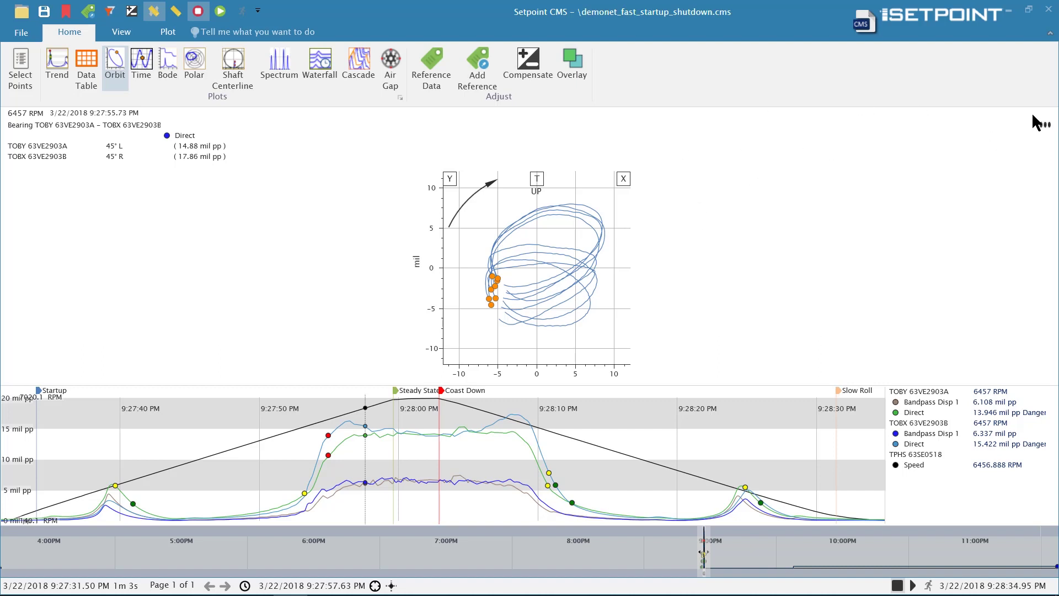
right_click(716, 149)
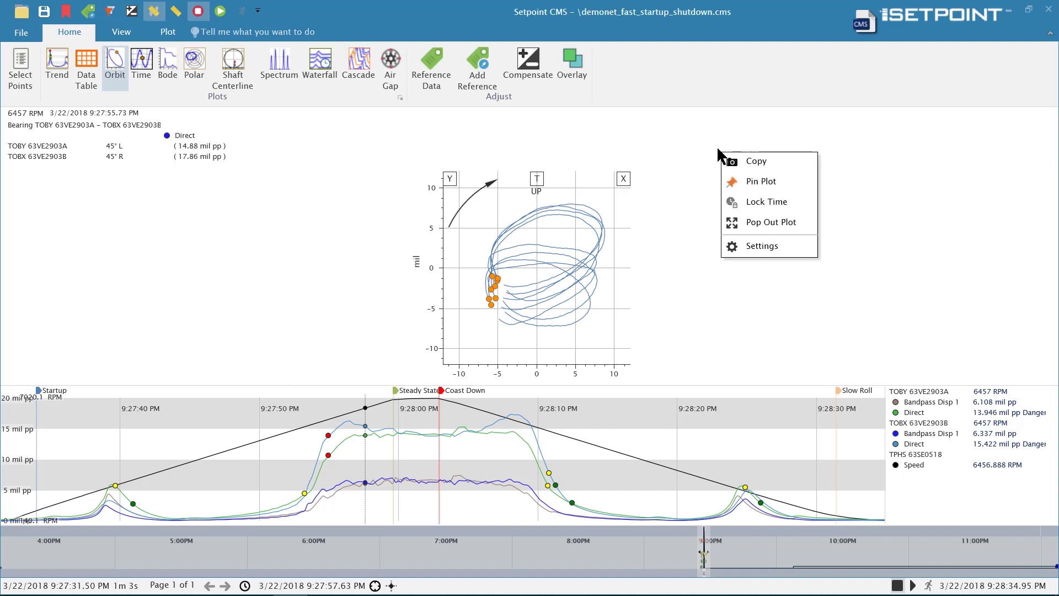
click(758, 220)
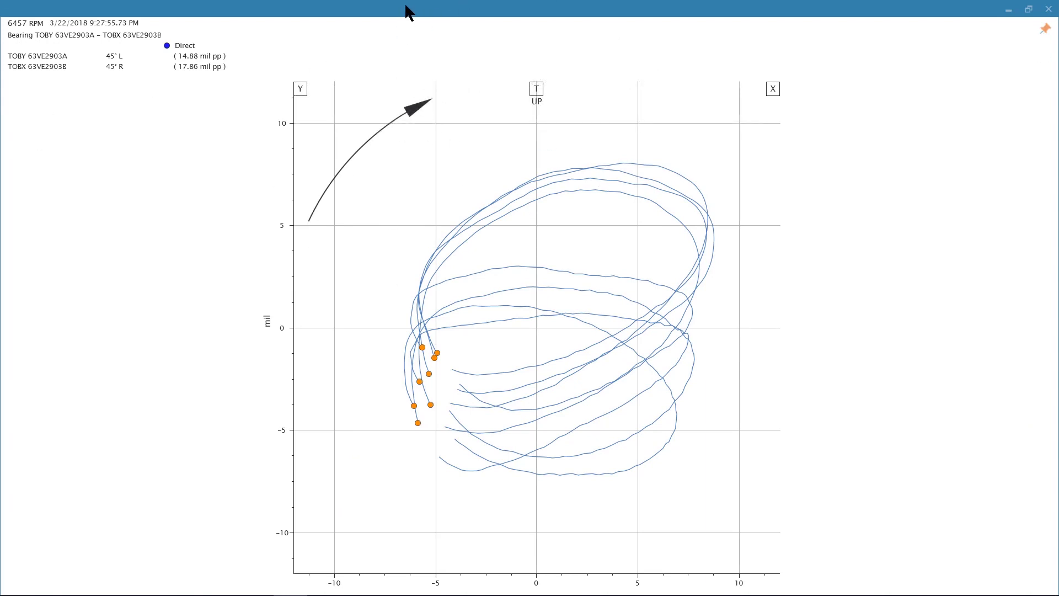
Step: Restore and narrow the detached orbit window beside the trend, then move the cursor earlier into startup
drag(408, 11, 506, 193)
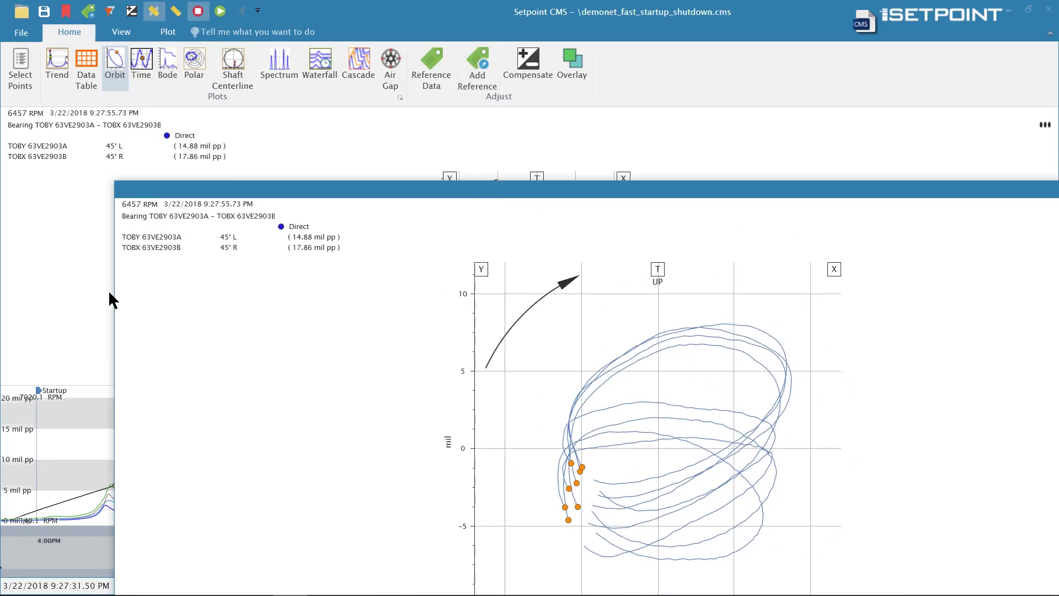
drag(114, 301, 482, 322)
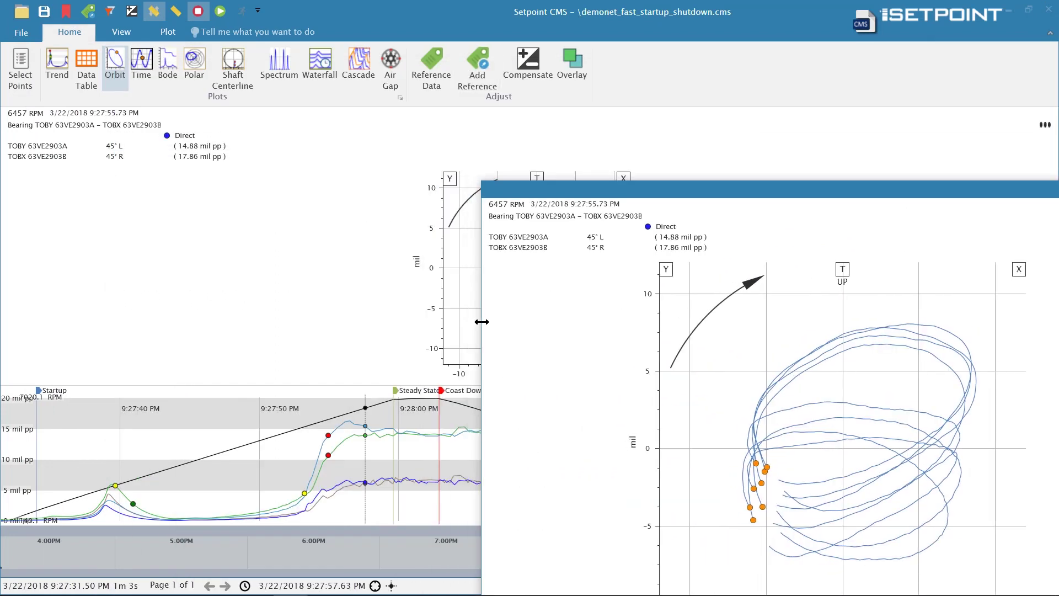
drag(720, 187, 677, 132)
drag(274, 427, 311, 455)
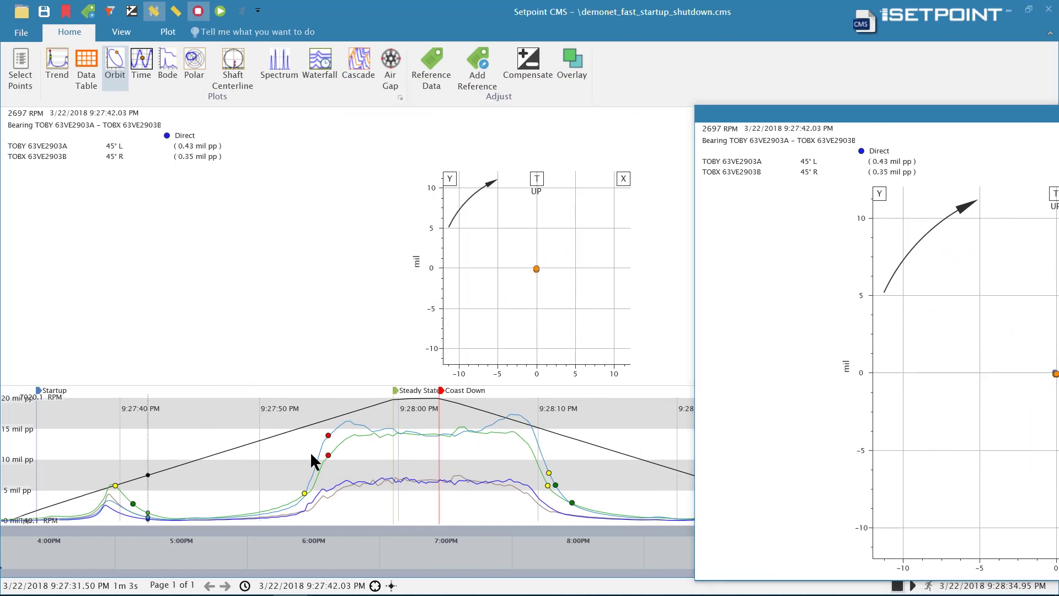
Step: Show Time waveforms in the main plots and close the floating orbit window
click(118, 28)
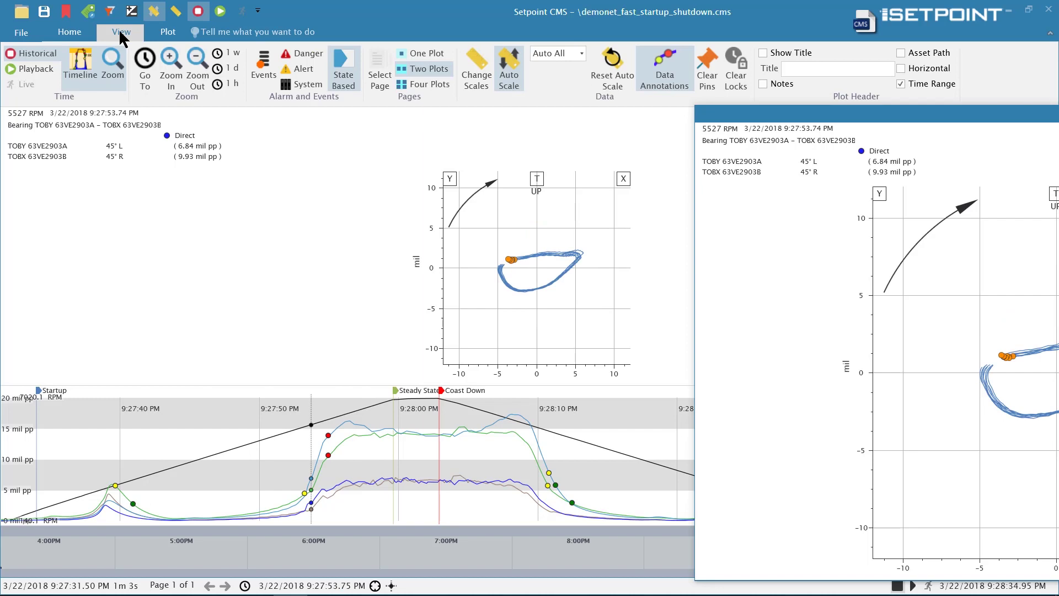
click(89, 28)
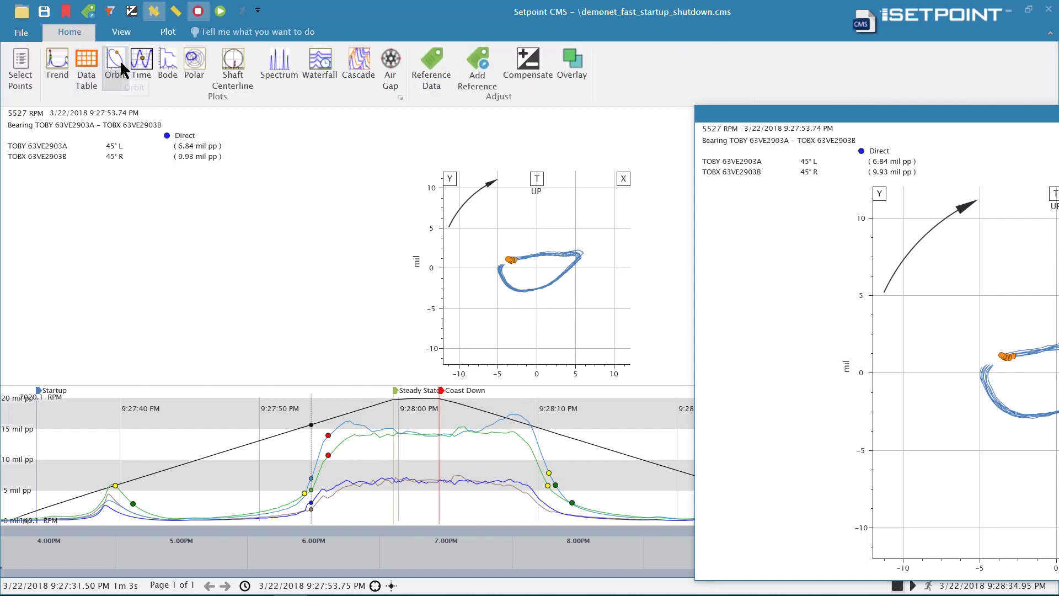
click(139, 65)
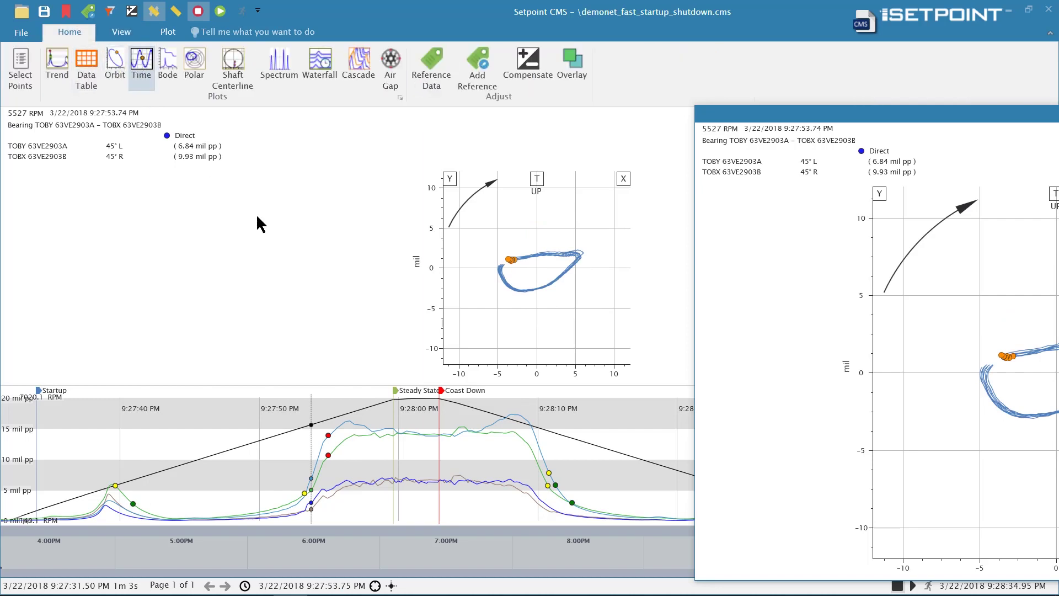
drag(847, 113, 332, 97)
click(828, 89)
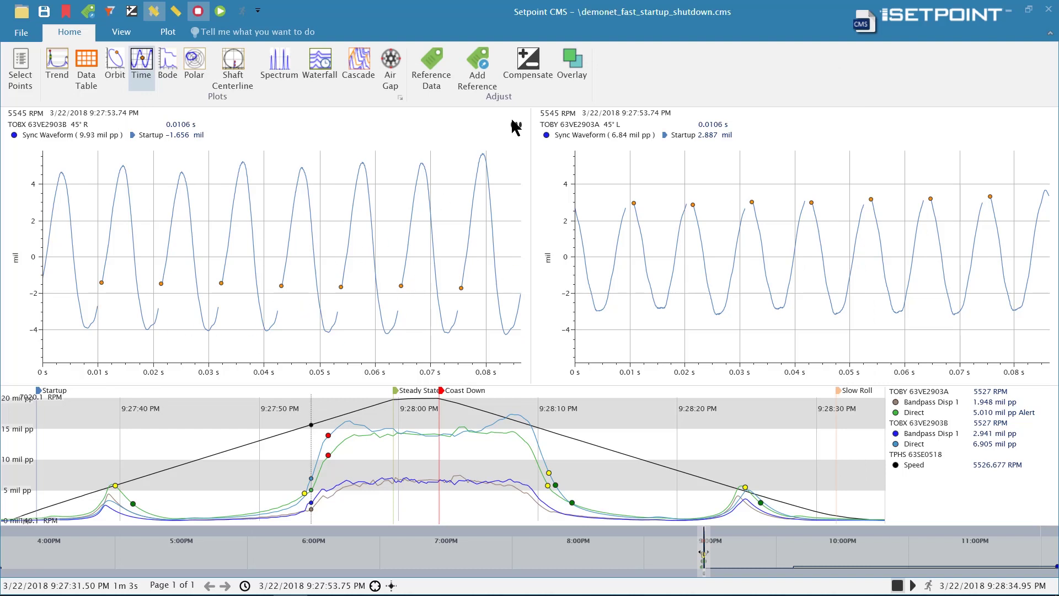
Step: Lock the left waveform at its current time and show TOBX 63VE2903B on the right
right_click(444, 136)
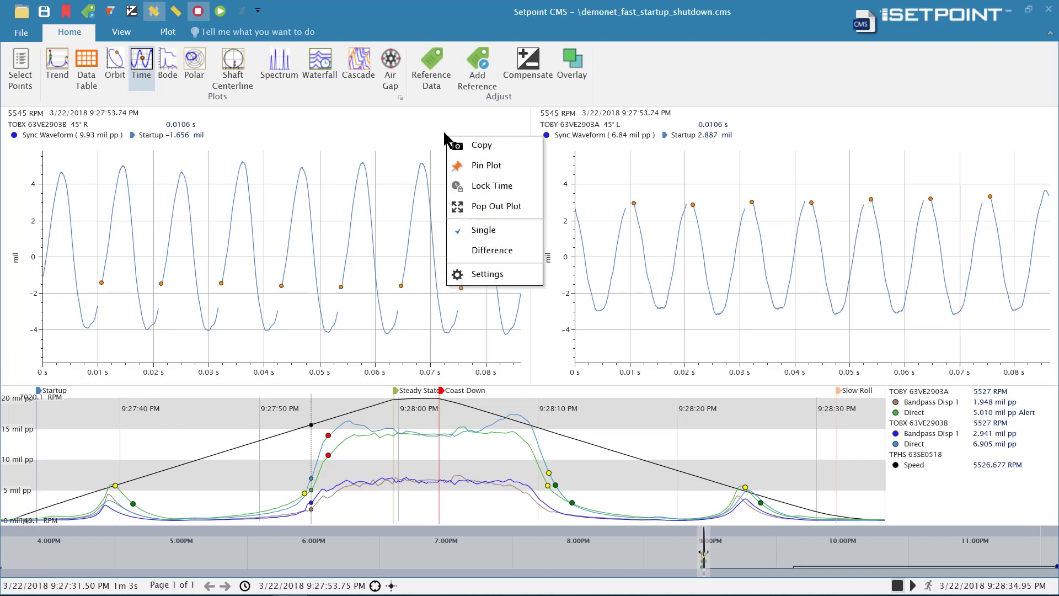
click(477, 187)
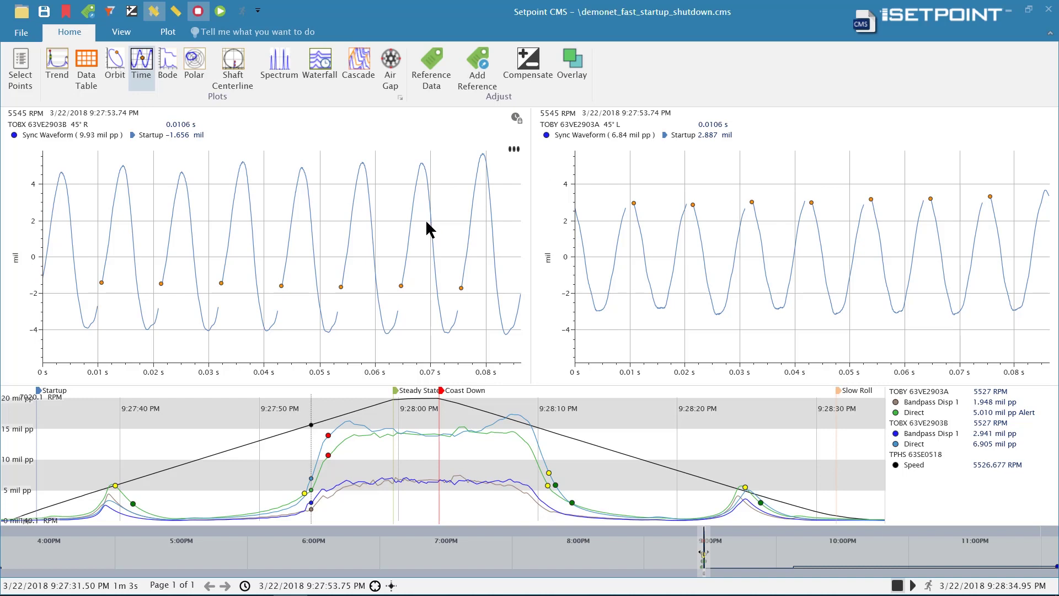
click(509, 465)
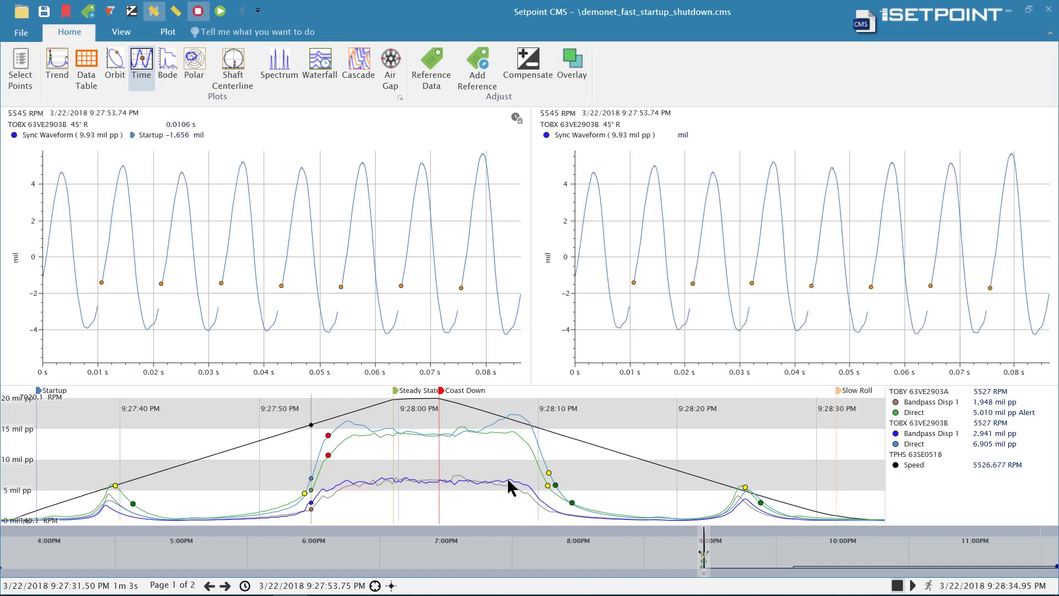
Step: Compare the right waveform at 9:28:07, 9:28:13, 9:28:05, 9:27:56, 9:27:48, then 9:28:05
click(500, 456)
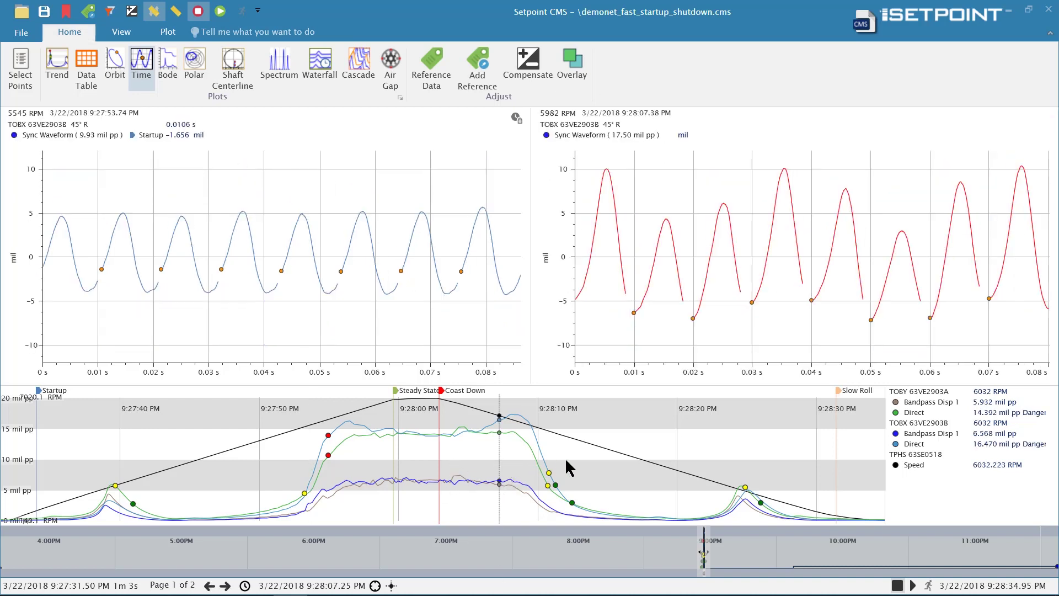
click(583, 457)
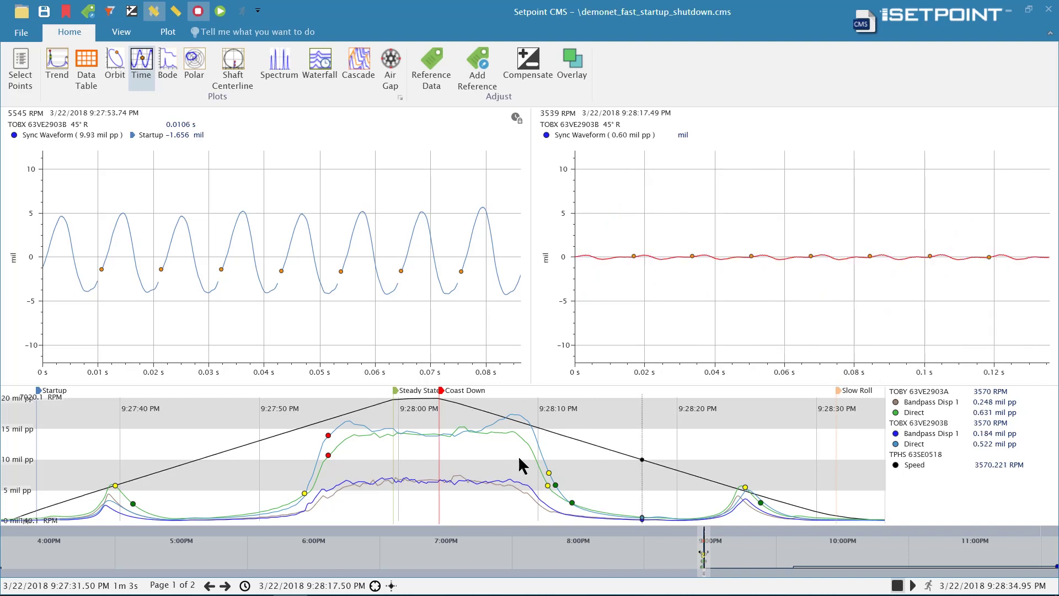
click(503, 458)
click(473, 453)
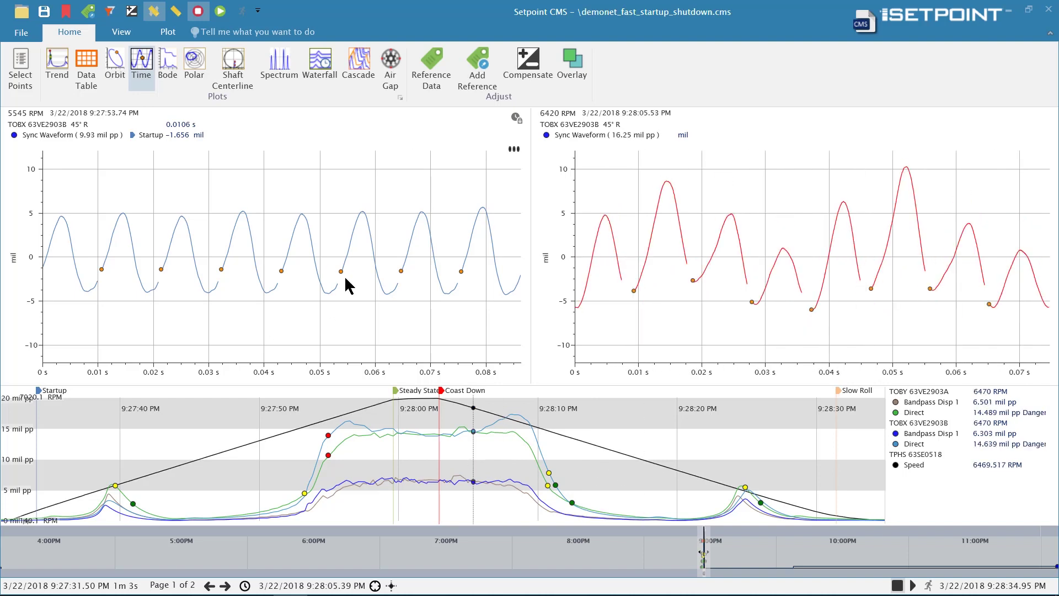
click(343, 463)
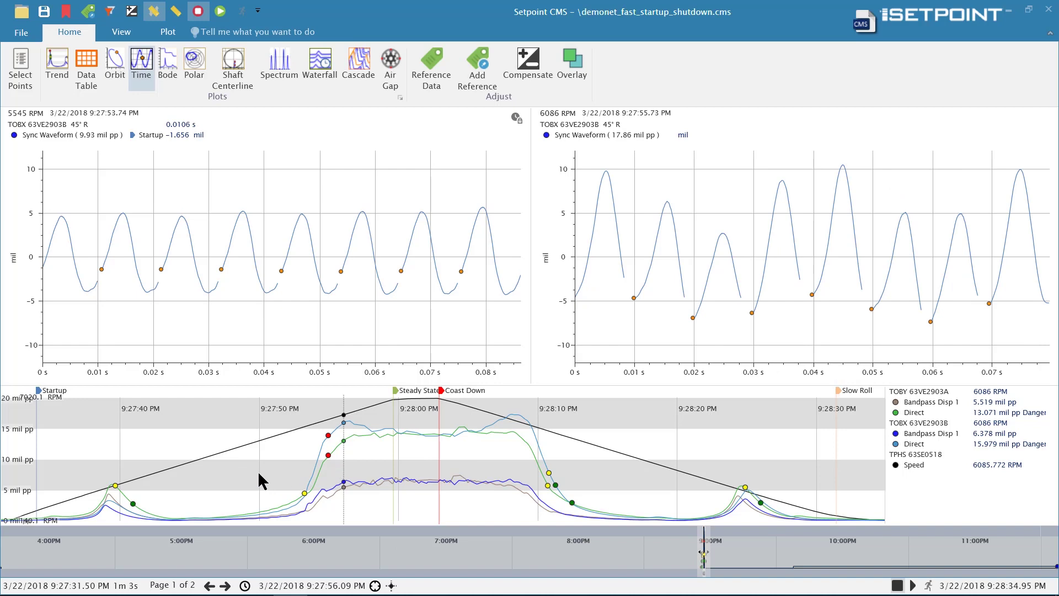
click(232, 466)
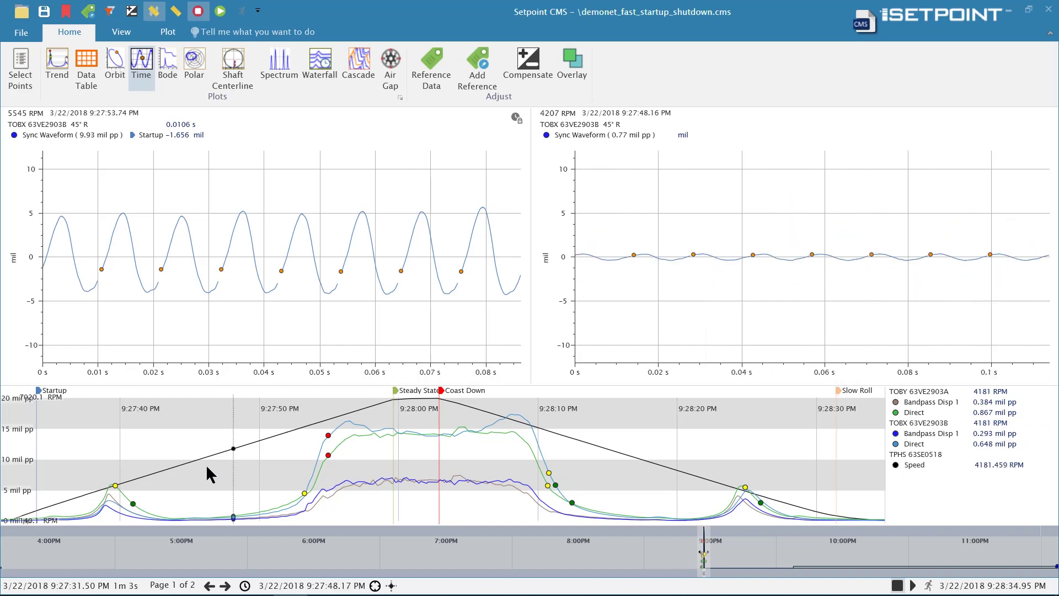
click(478, 461)
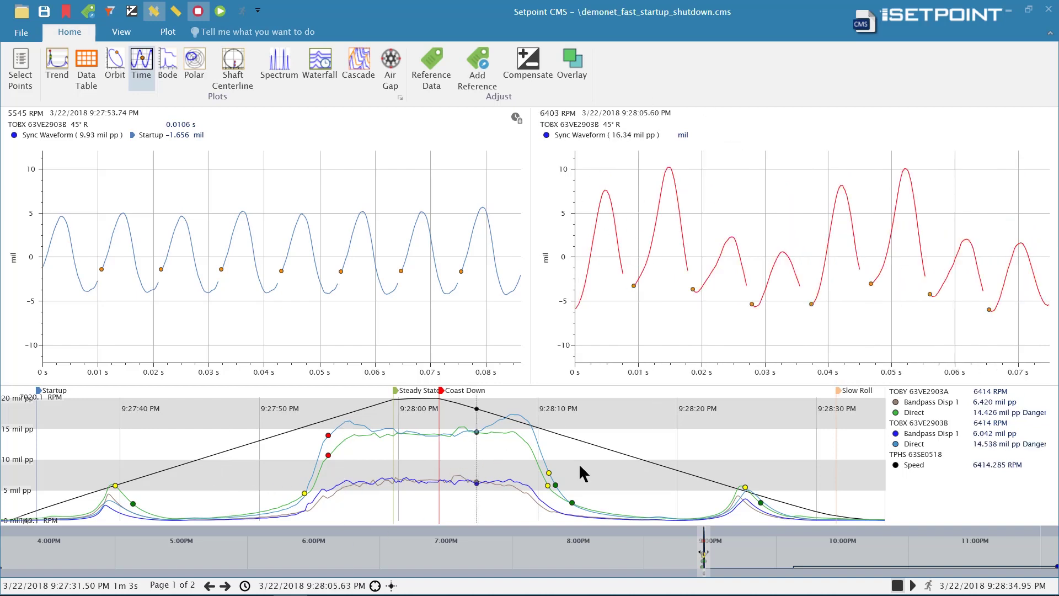
Step: View waveforms at 9:28:12 and 9:28:20, choose channel TOBX 63VE2903B, and widen the trend to about five minutes
click(578, 462)
click(683, 468)
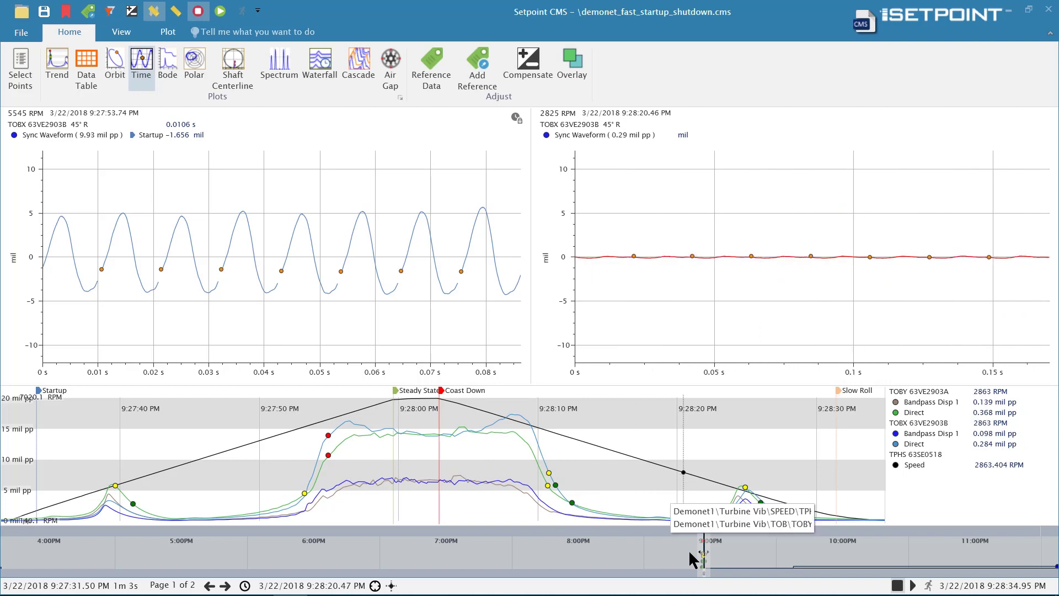
click(664, 545)
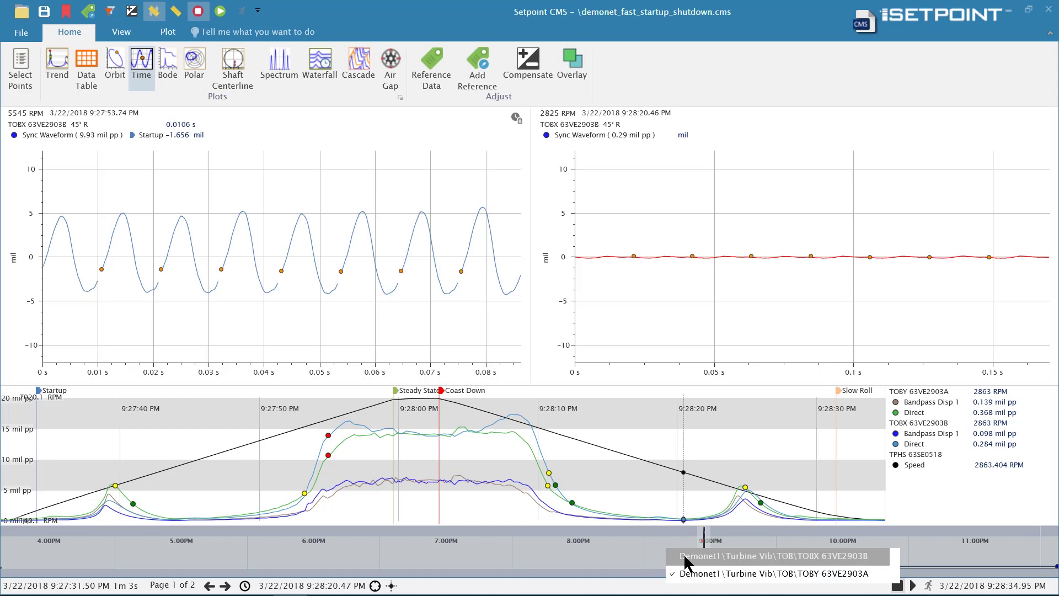
click(685, 556)
mouse_move(702, 555)
mouse_down()
mouse_move(692, 555)
mouse_move(709, 552)
mouse_up()
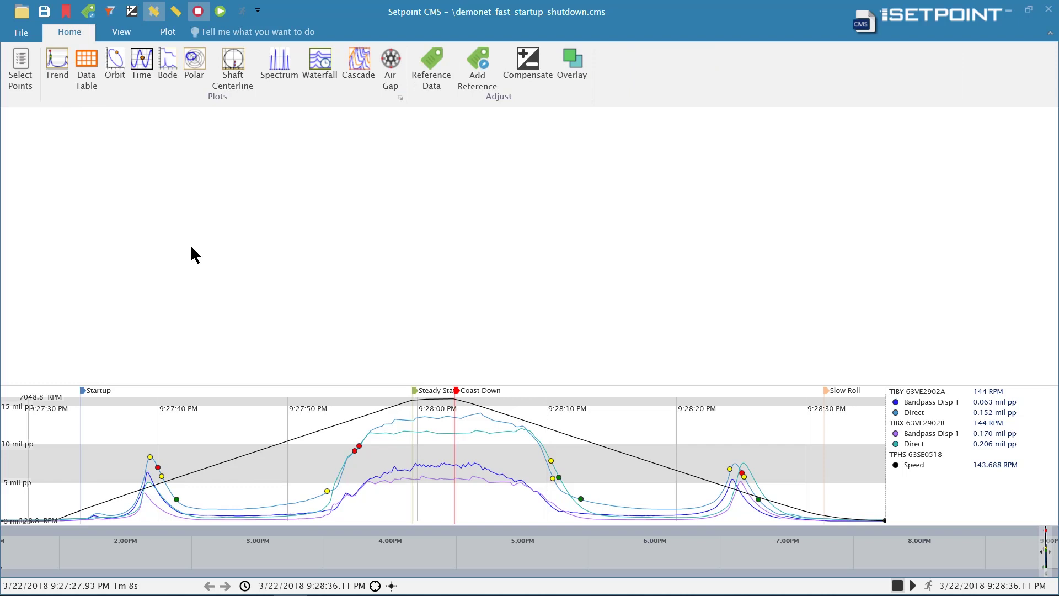
Step: Show the Data Table at 9:27:48 and open the Reference Data list
click(86, 72)
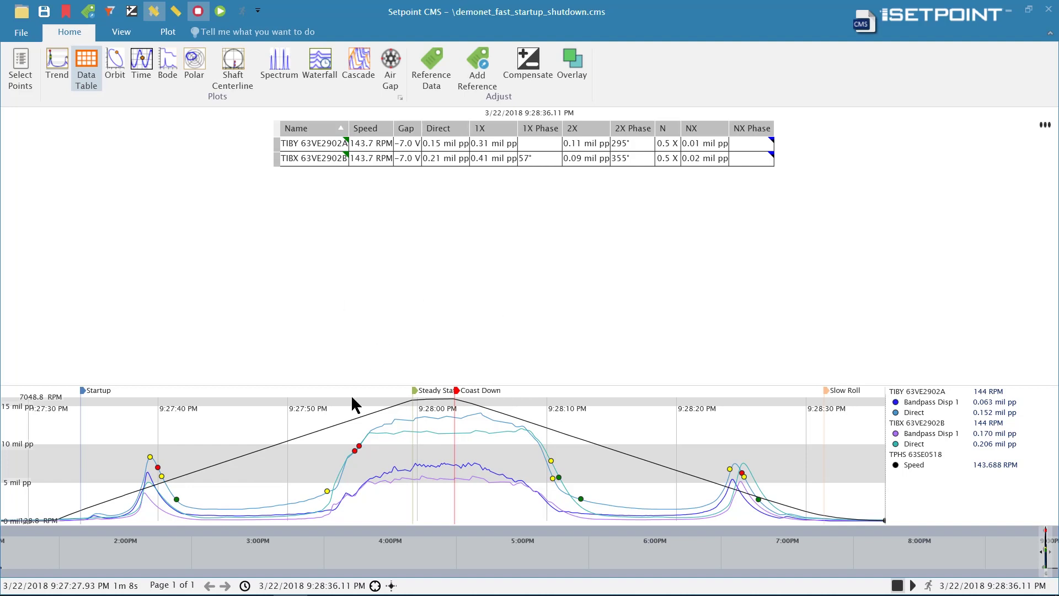
click(357, 433)
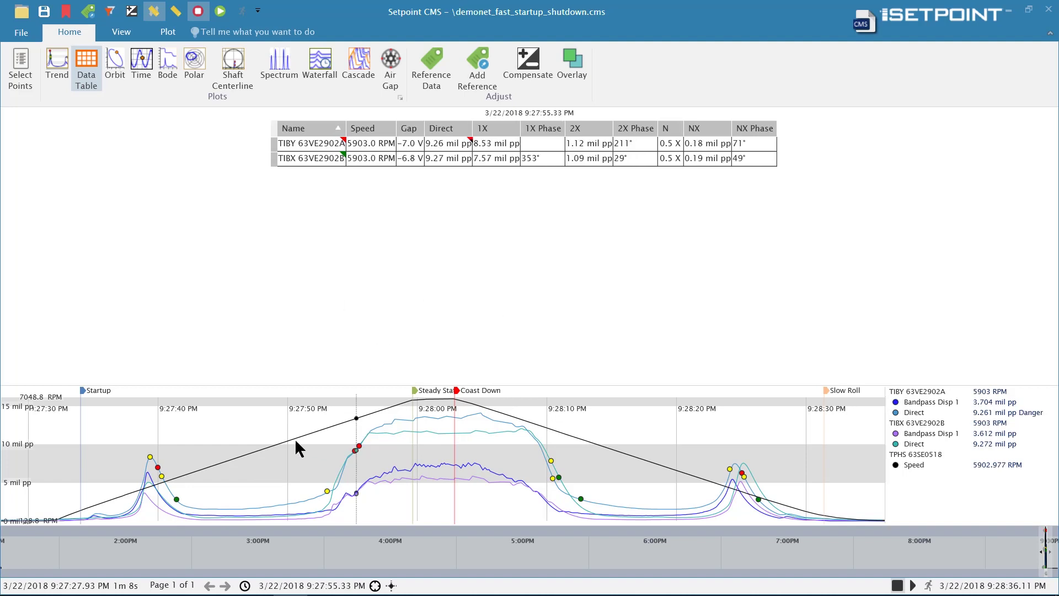
click(262, 464)
click(427, 71)
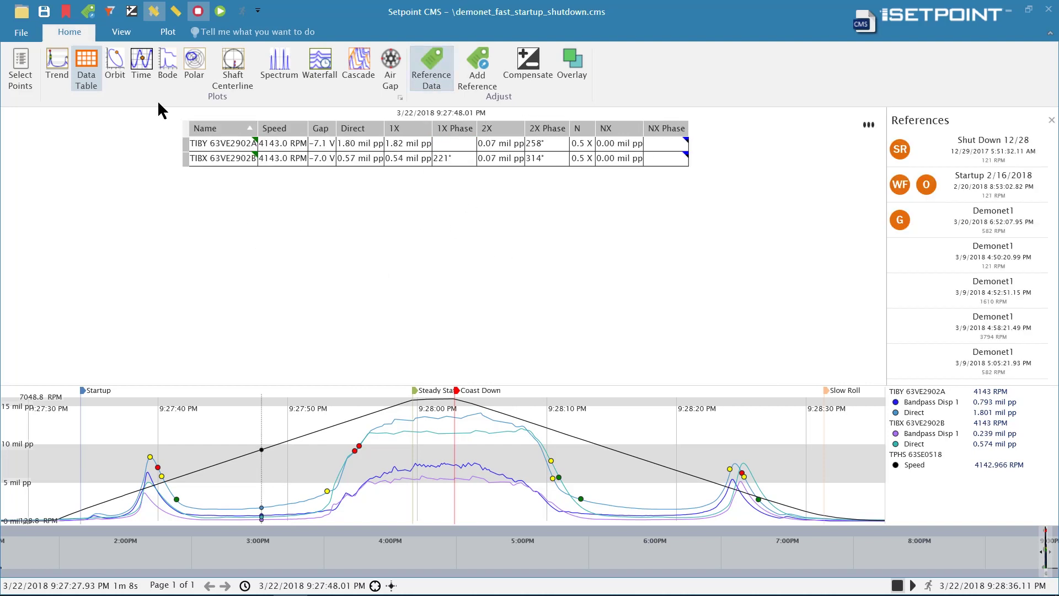
Step: Compensate against Shut Down 12/28, move to 9:28:09.83, then turn Compensate off
click(533, 69)
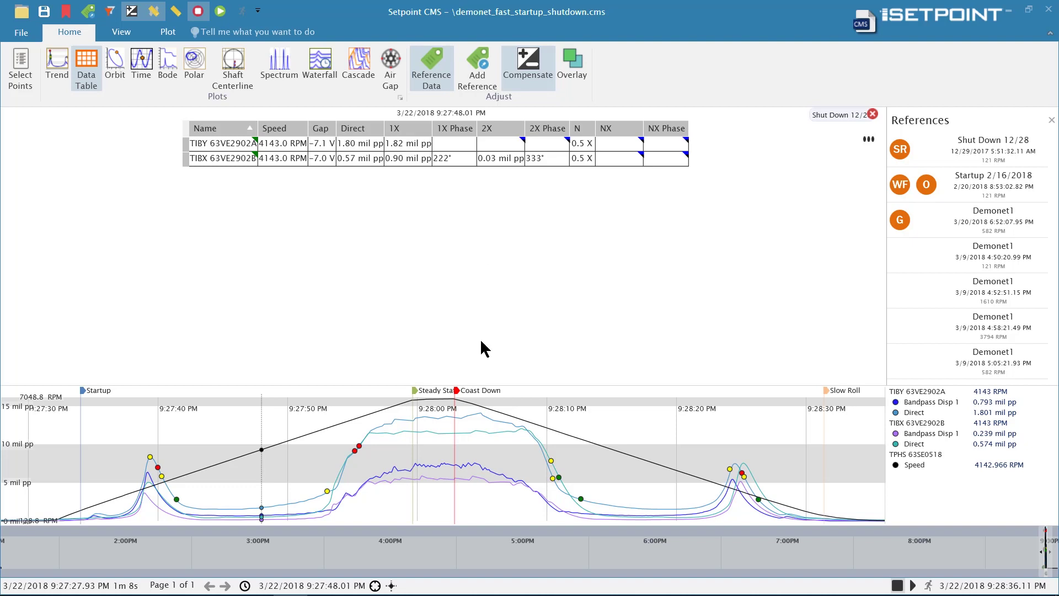
drag(330, 474, 550, 489)
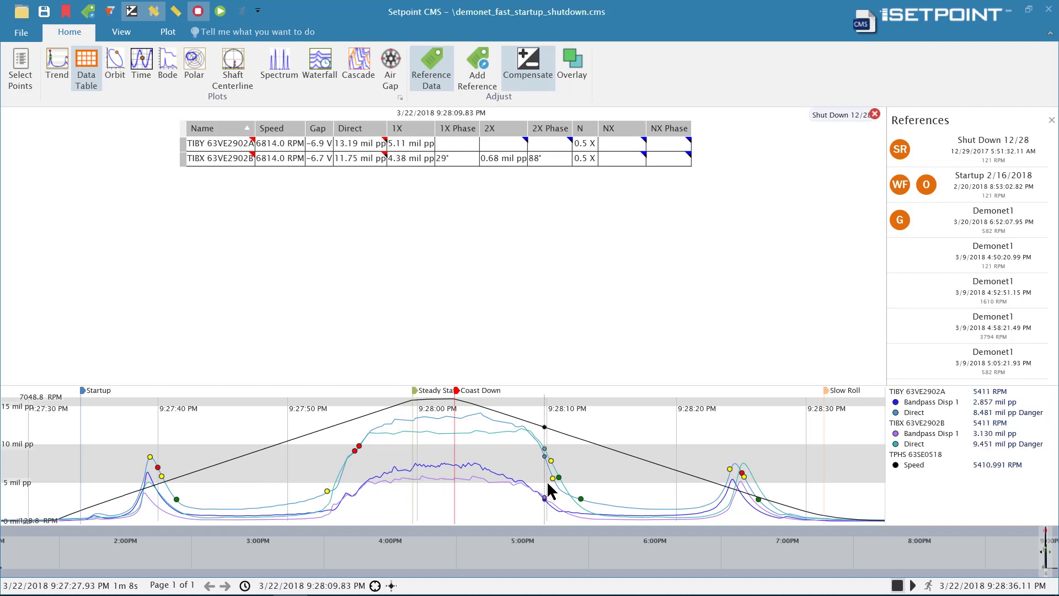
click(523, 71)
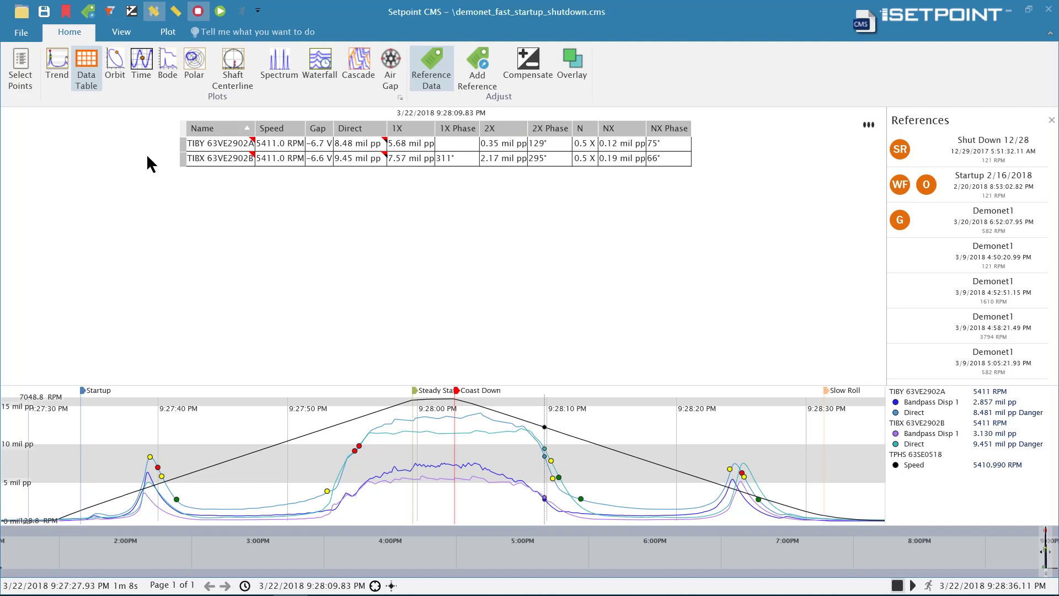
Step: Open airGapPlotBeta2.cms from the recent files list
click(22, 32)
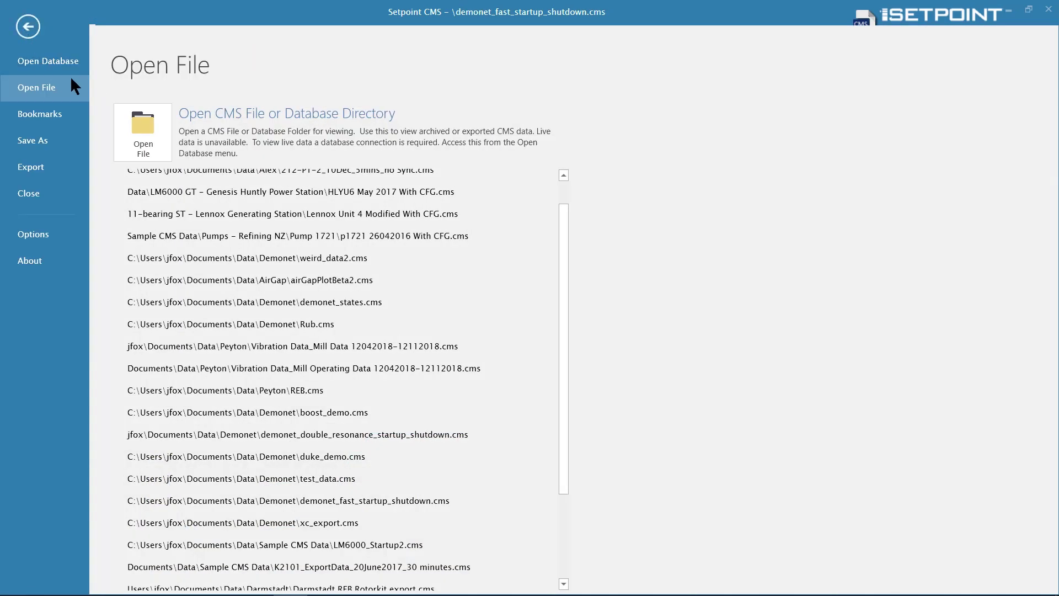
click(322, 279)
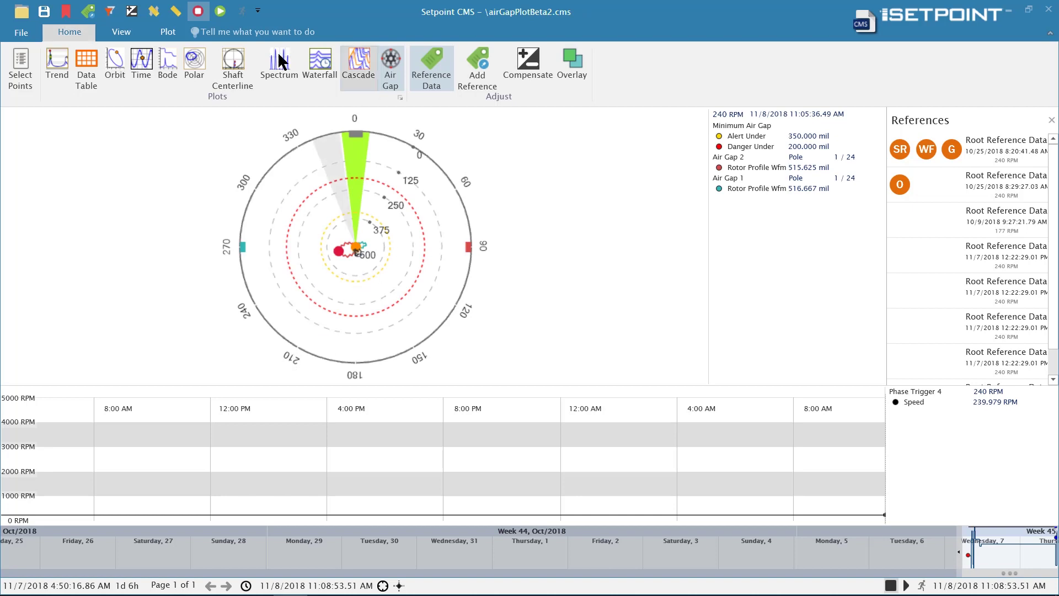
Step: Auto-scale the air gap plot and turn off Timeline in the View tab
click(153, 12)
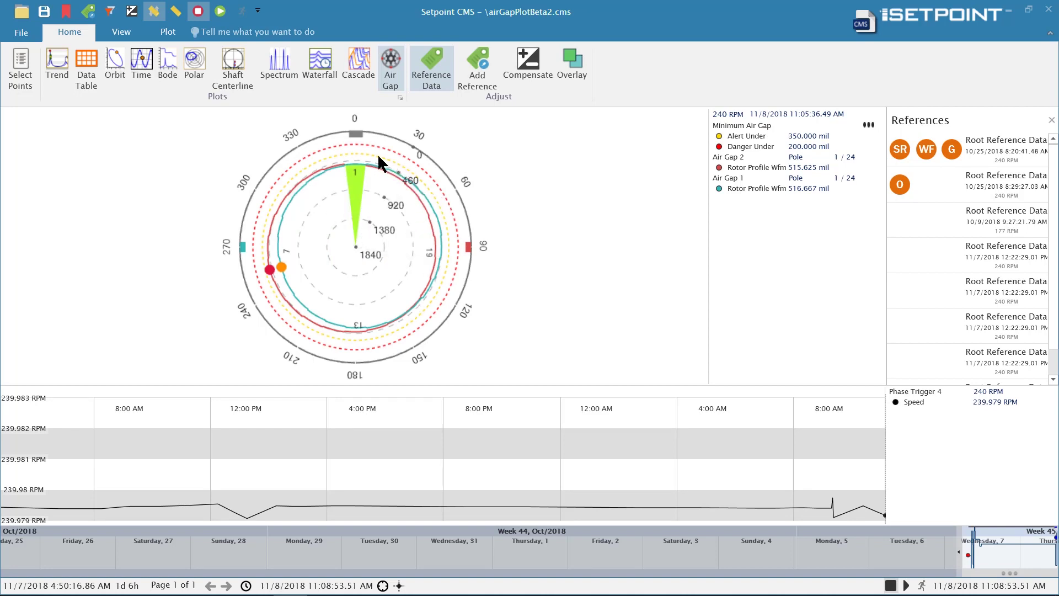
click(119, 31)
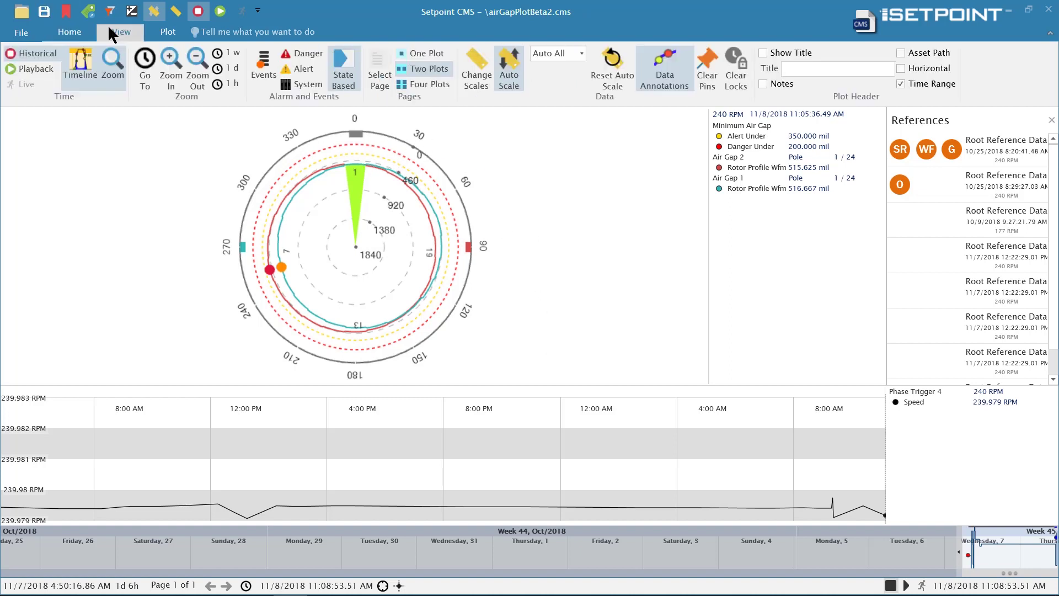
click(78, 71)
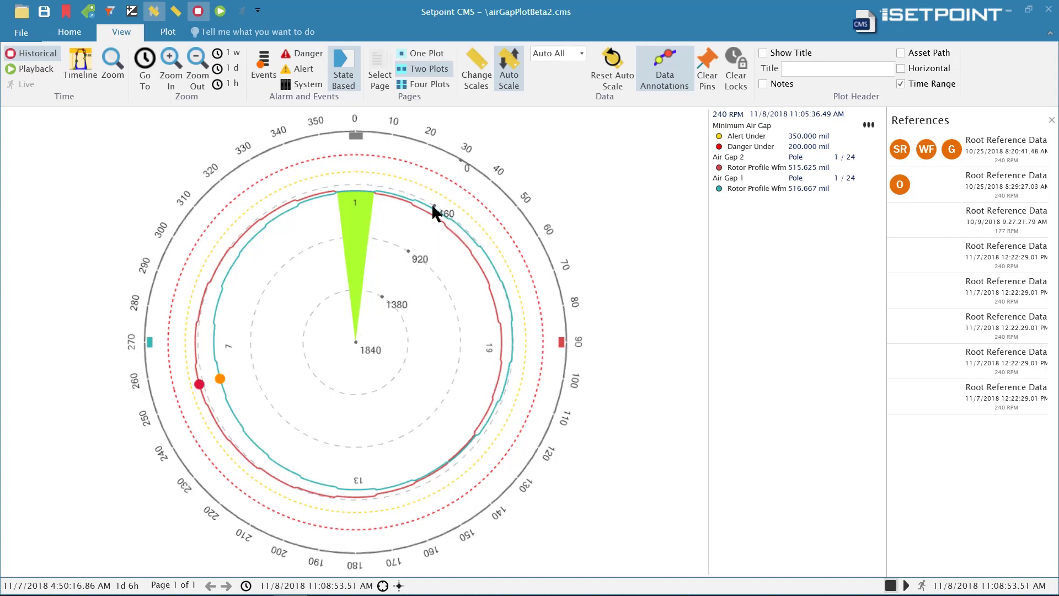
Step: Select rotor poles 24, 2 and 7 on the air gap polar plot to read their gaps
click(395, 193)
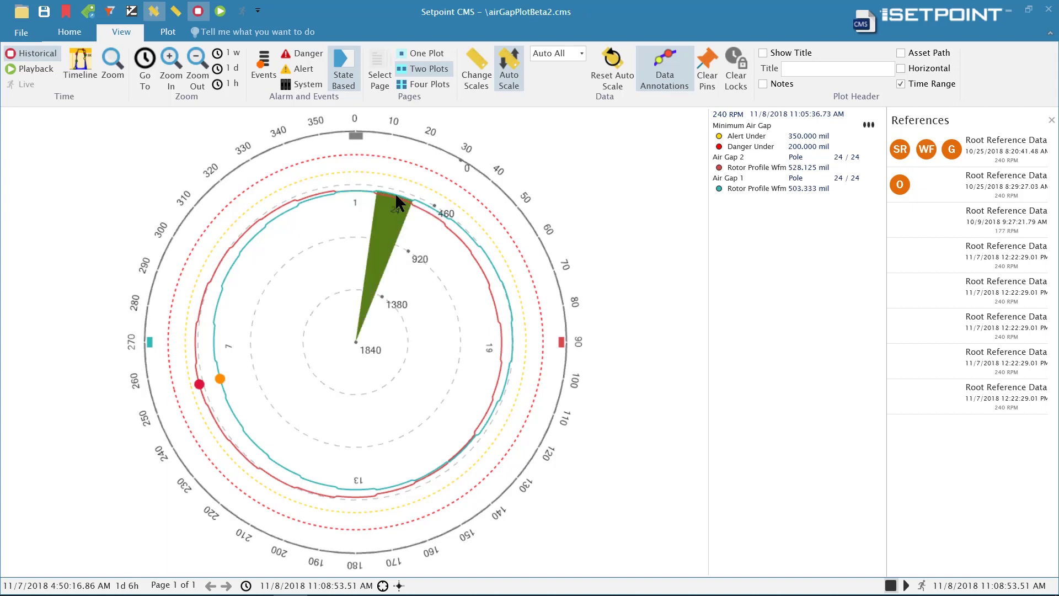
click(312, 194)
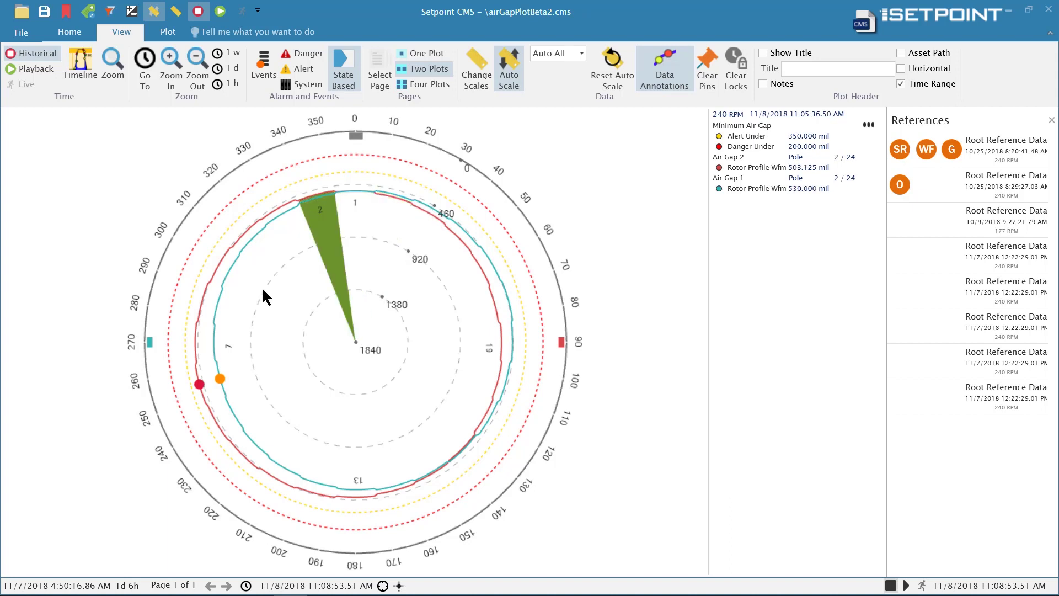
click(227, 340)
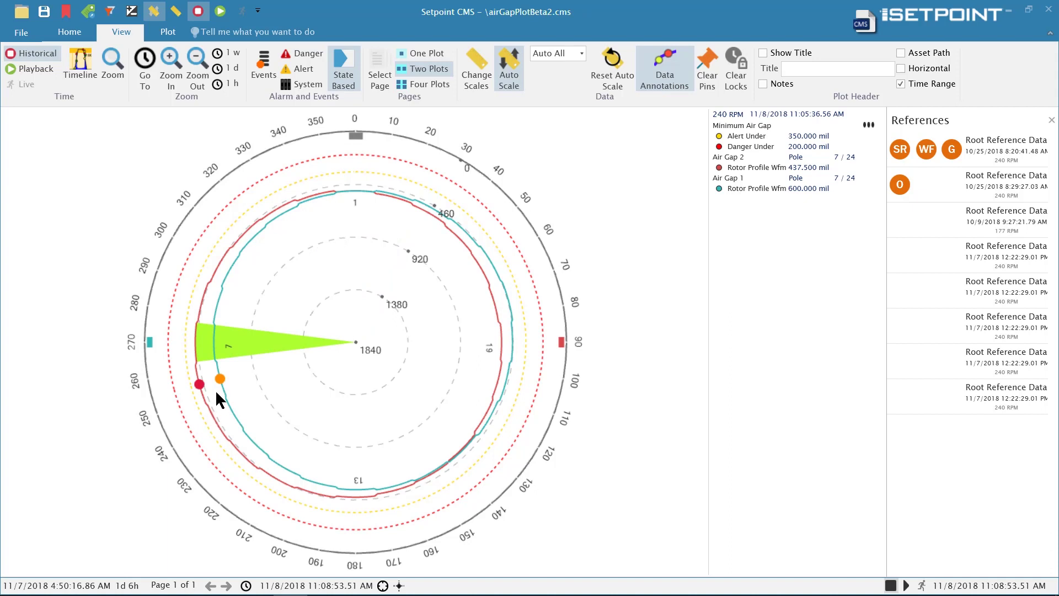
mouse_move(217, 378)
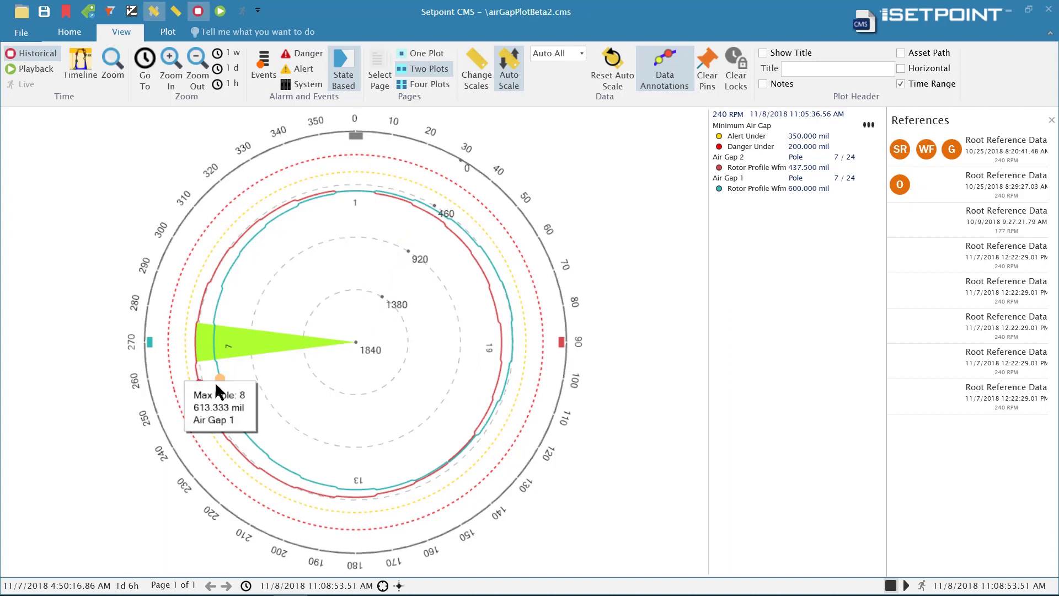